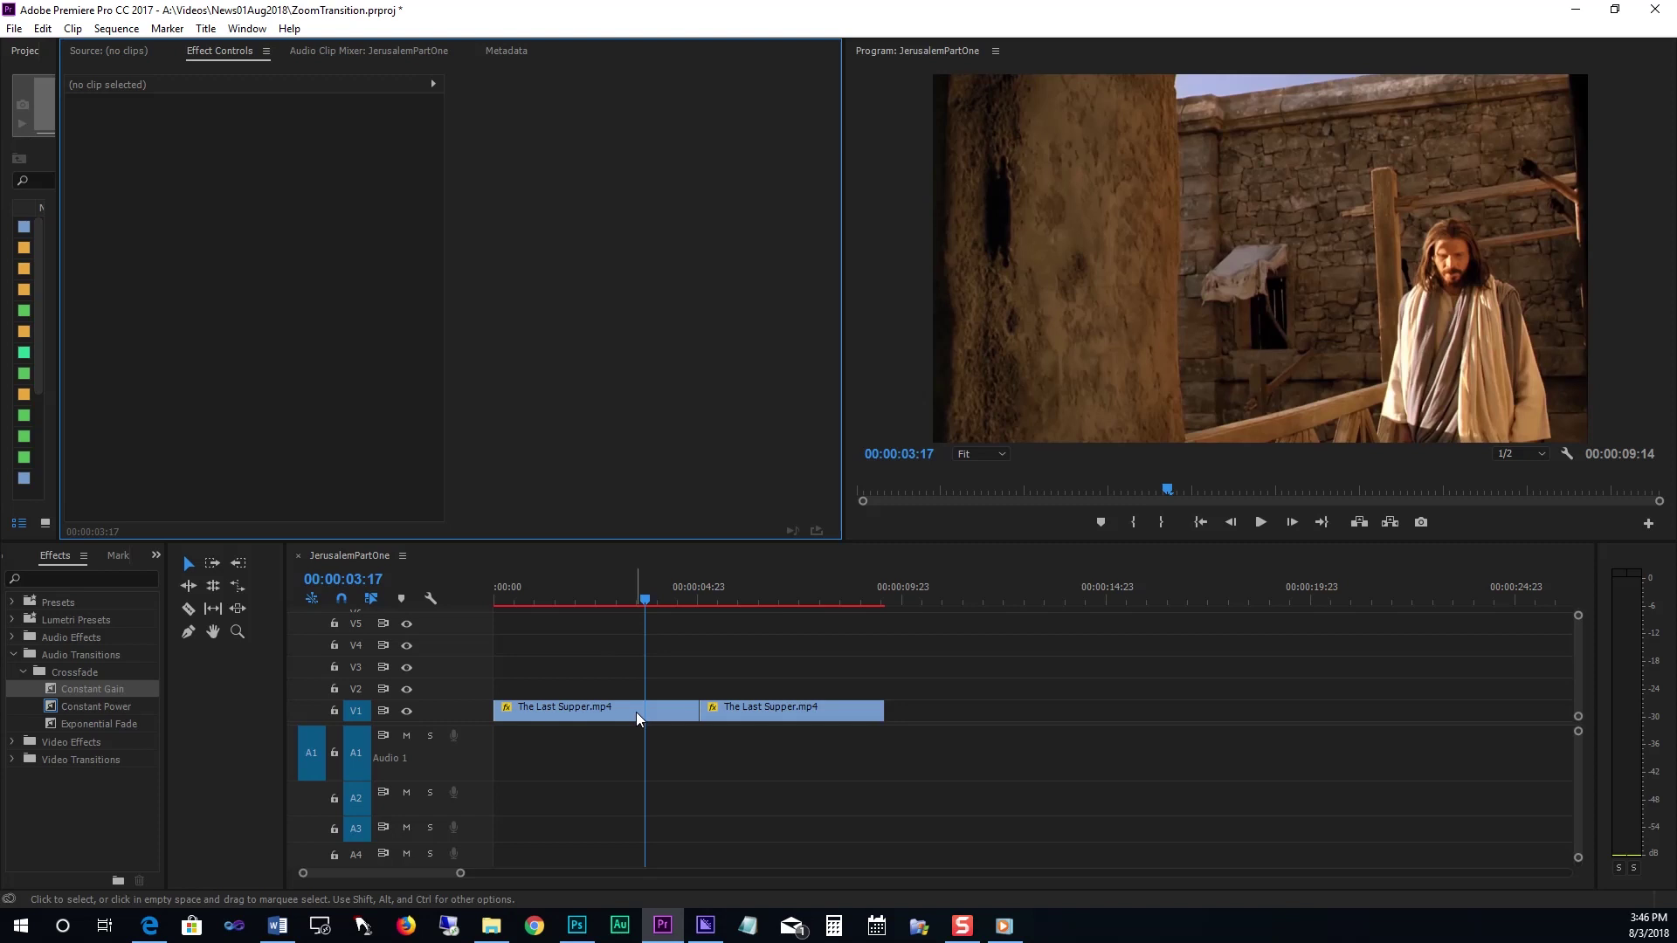
Split the second clip on V1 ten frames after the cut between the two clips, at 00:00:05:11
click(636, 711)
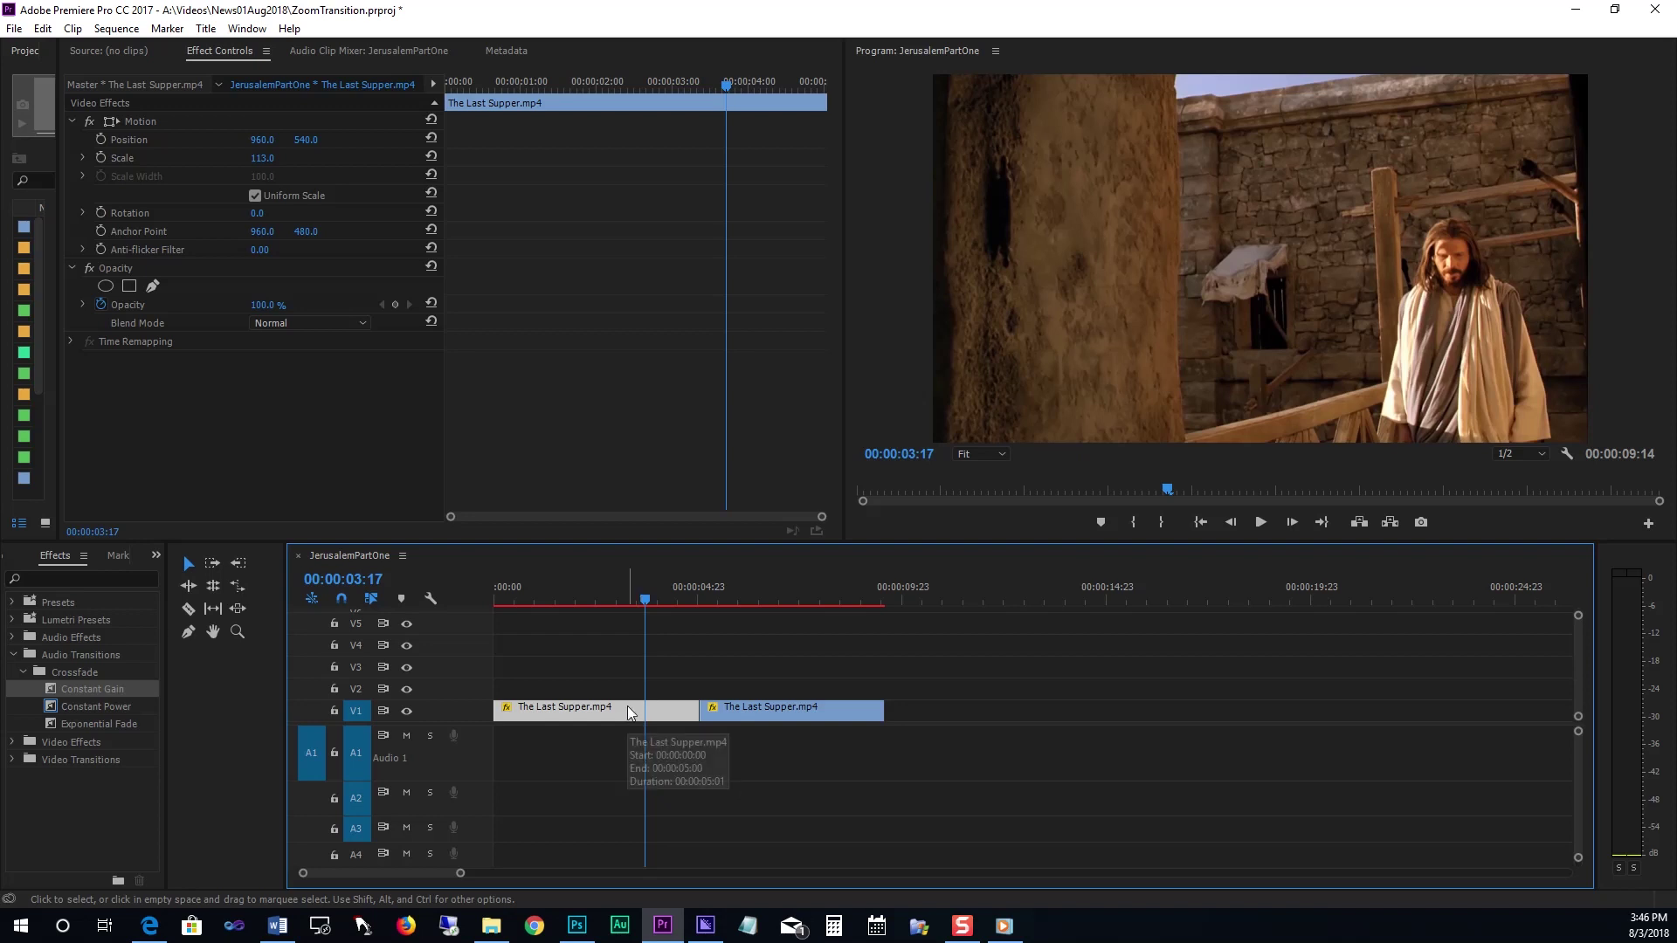
key(shift+Down)
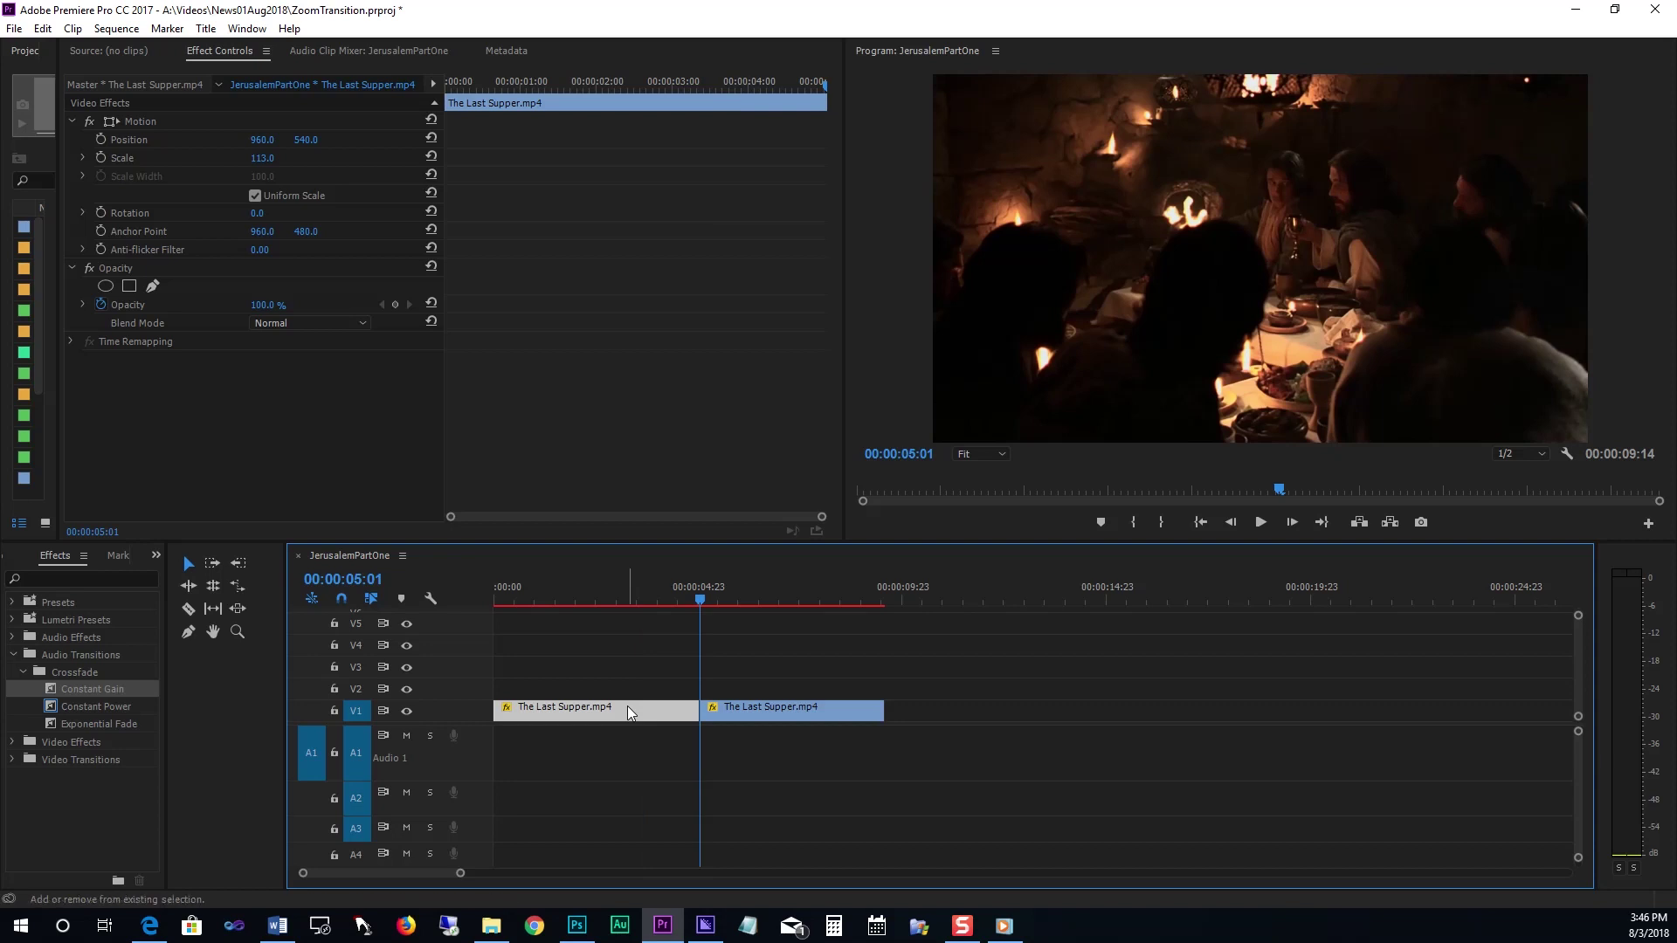
key(shift+Right)
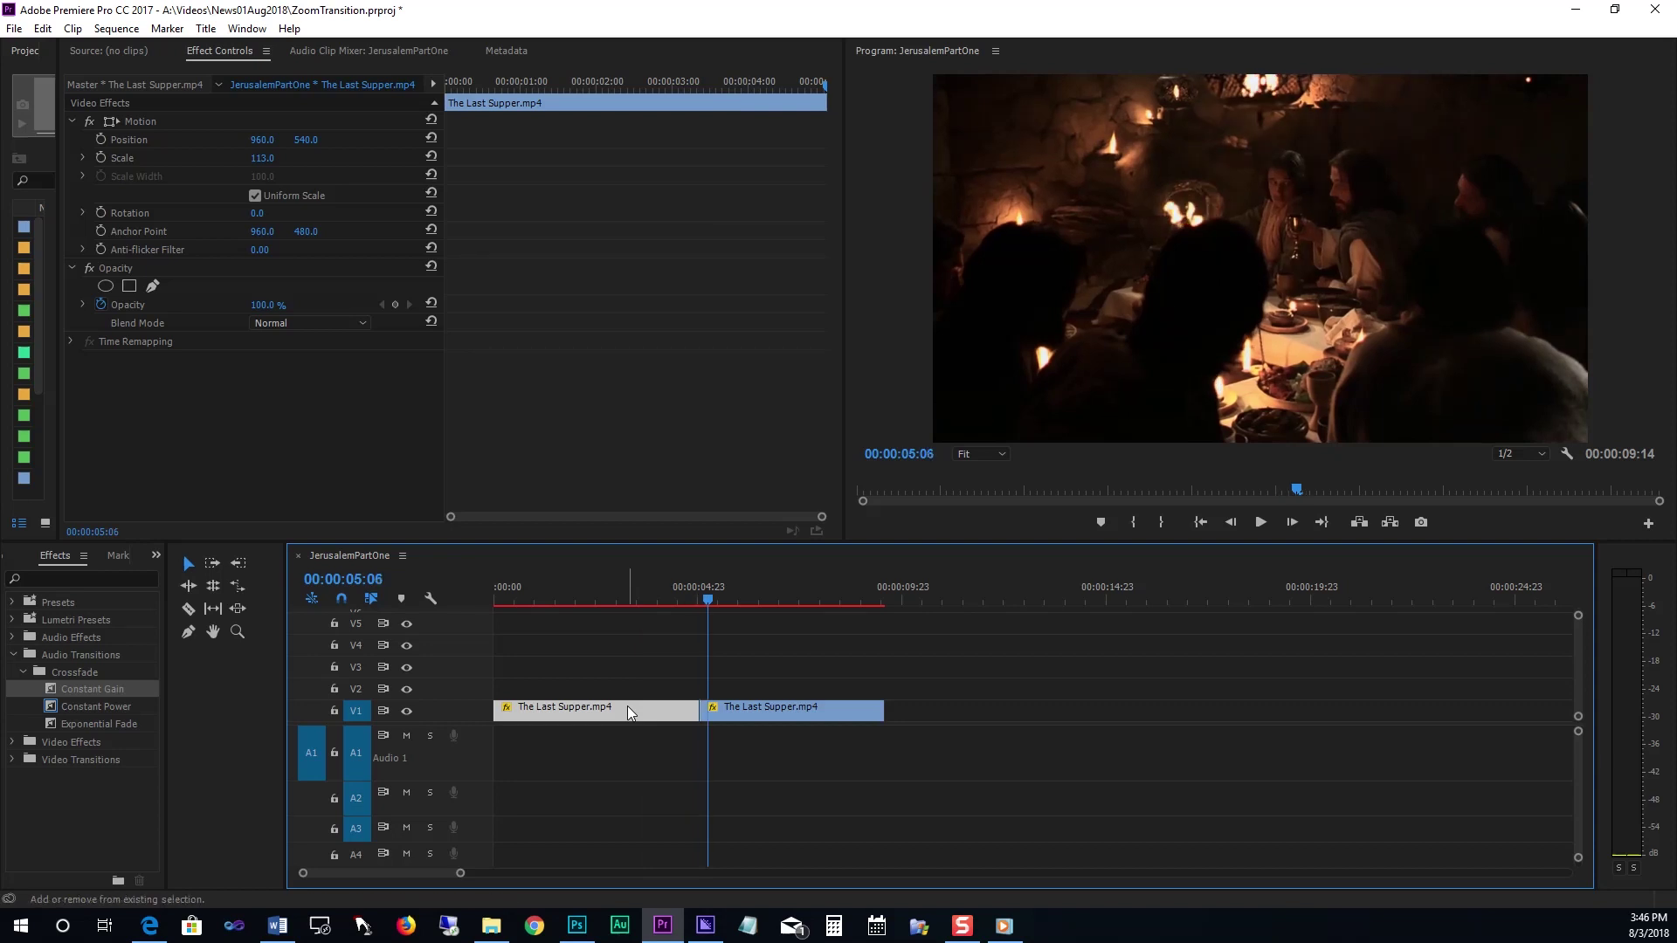
key(shift+Right)
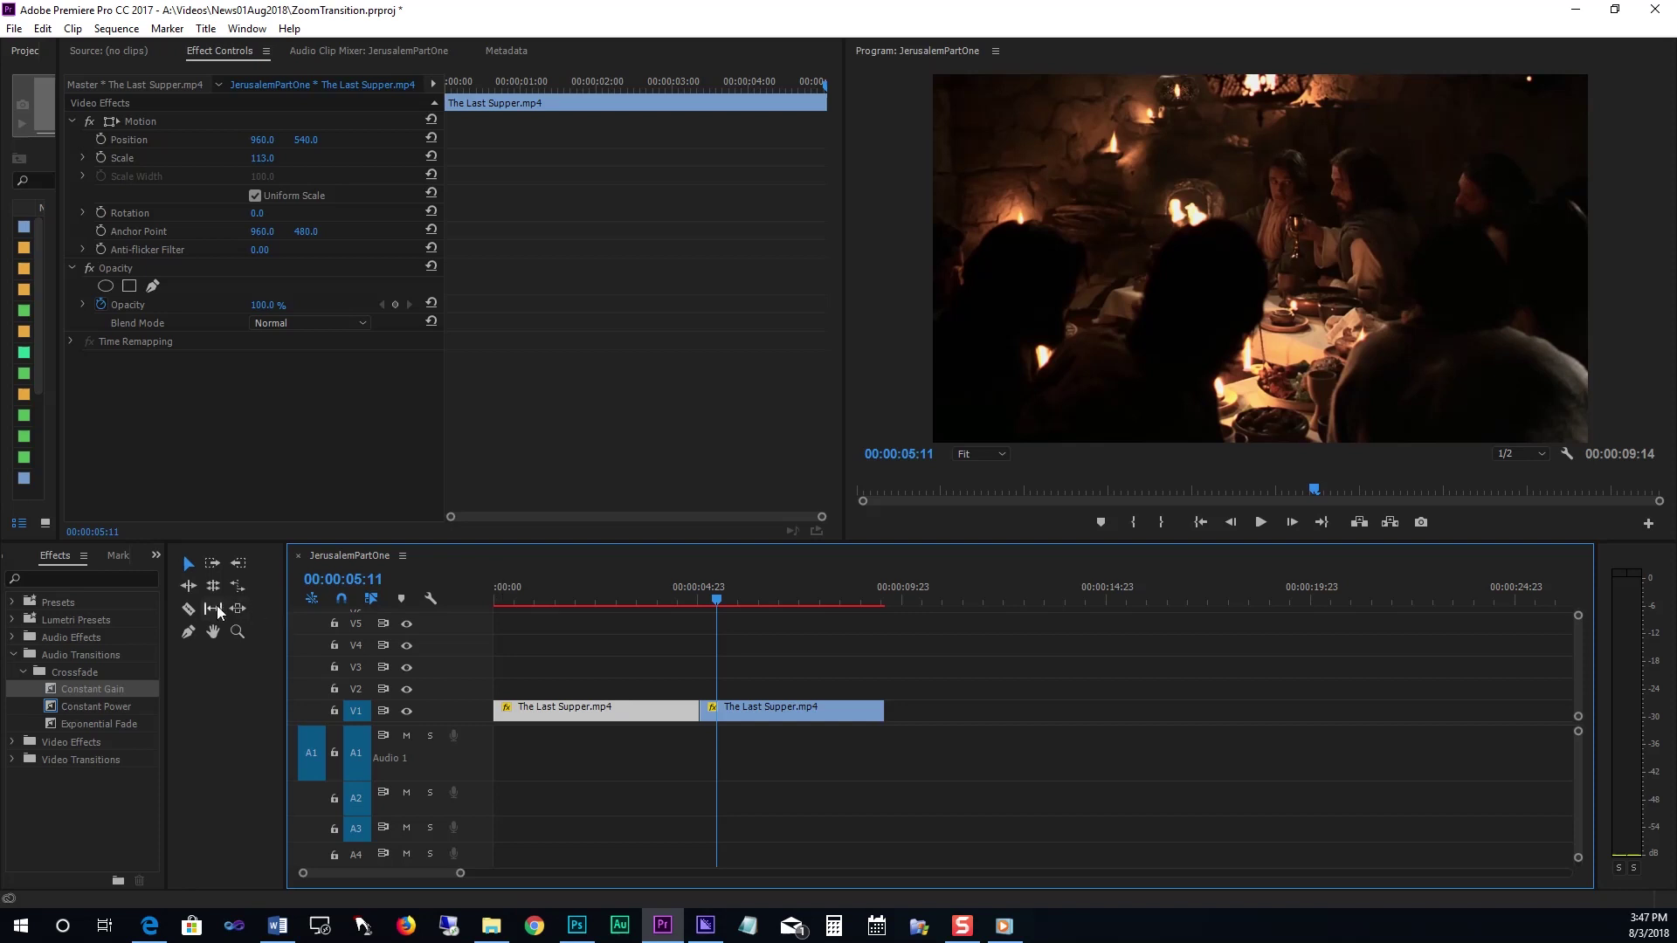
click(189, 610)
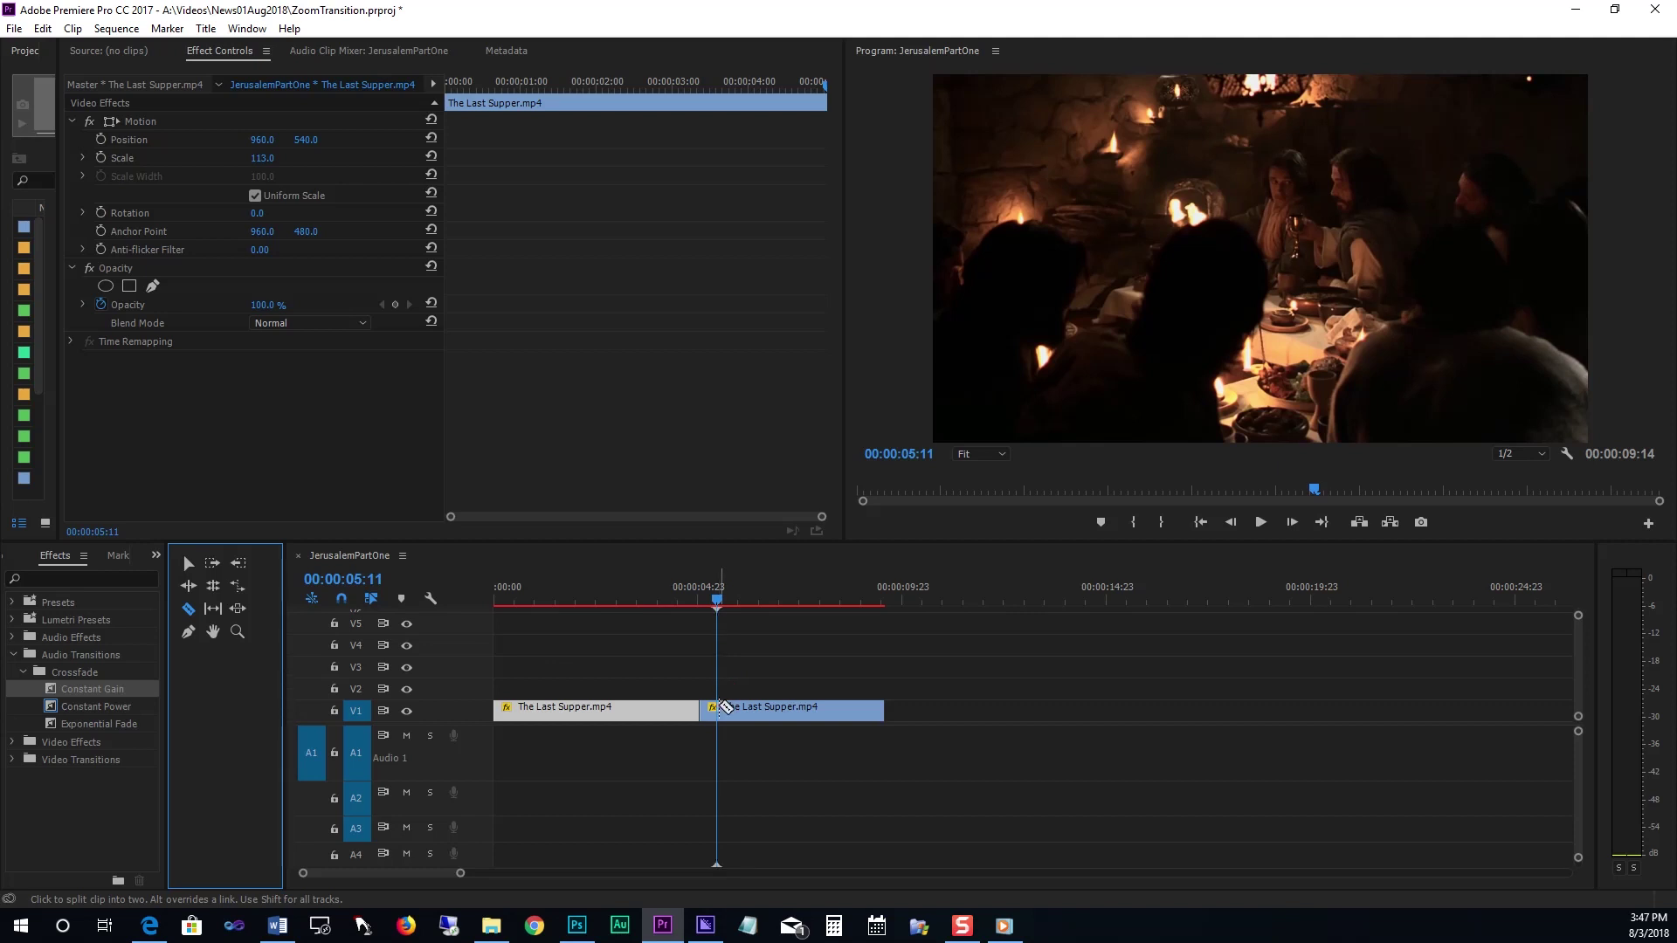
click(724, 707)
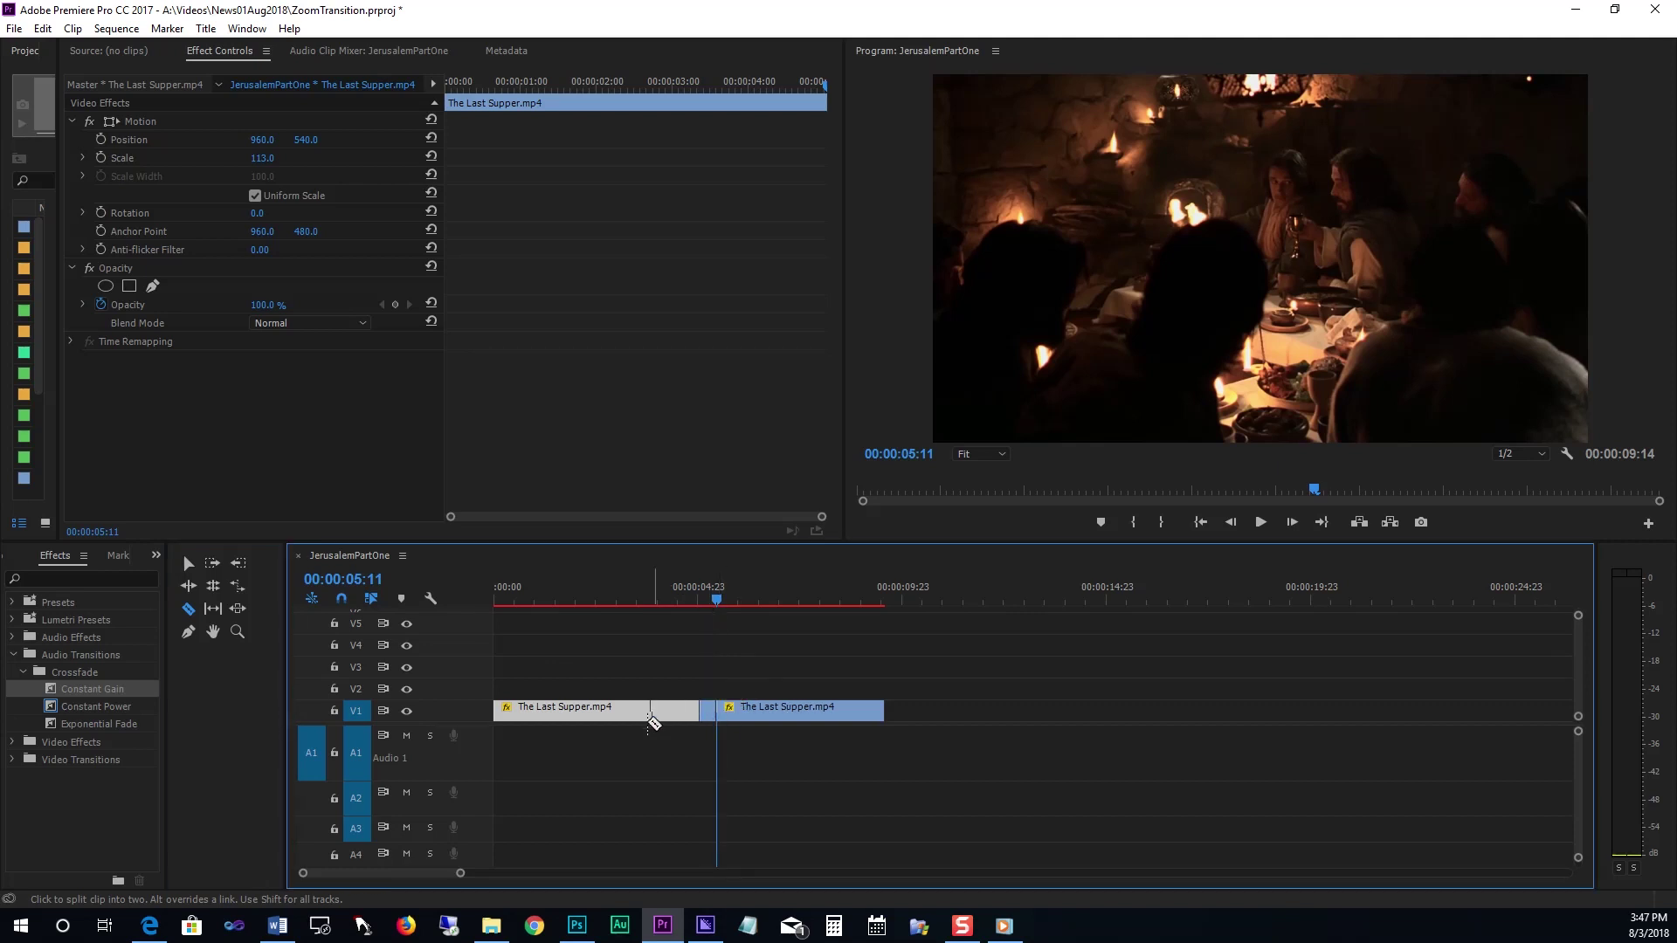
Split the first clip on V1 ten frames before the original cut, at 00:00:04:15
key(v)
click(707, 710)
key(shift+Left)
key(shift+Left)
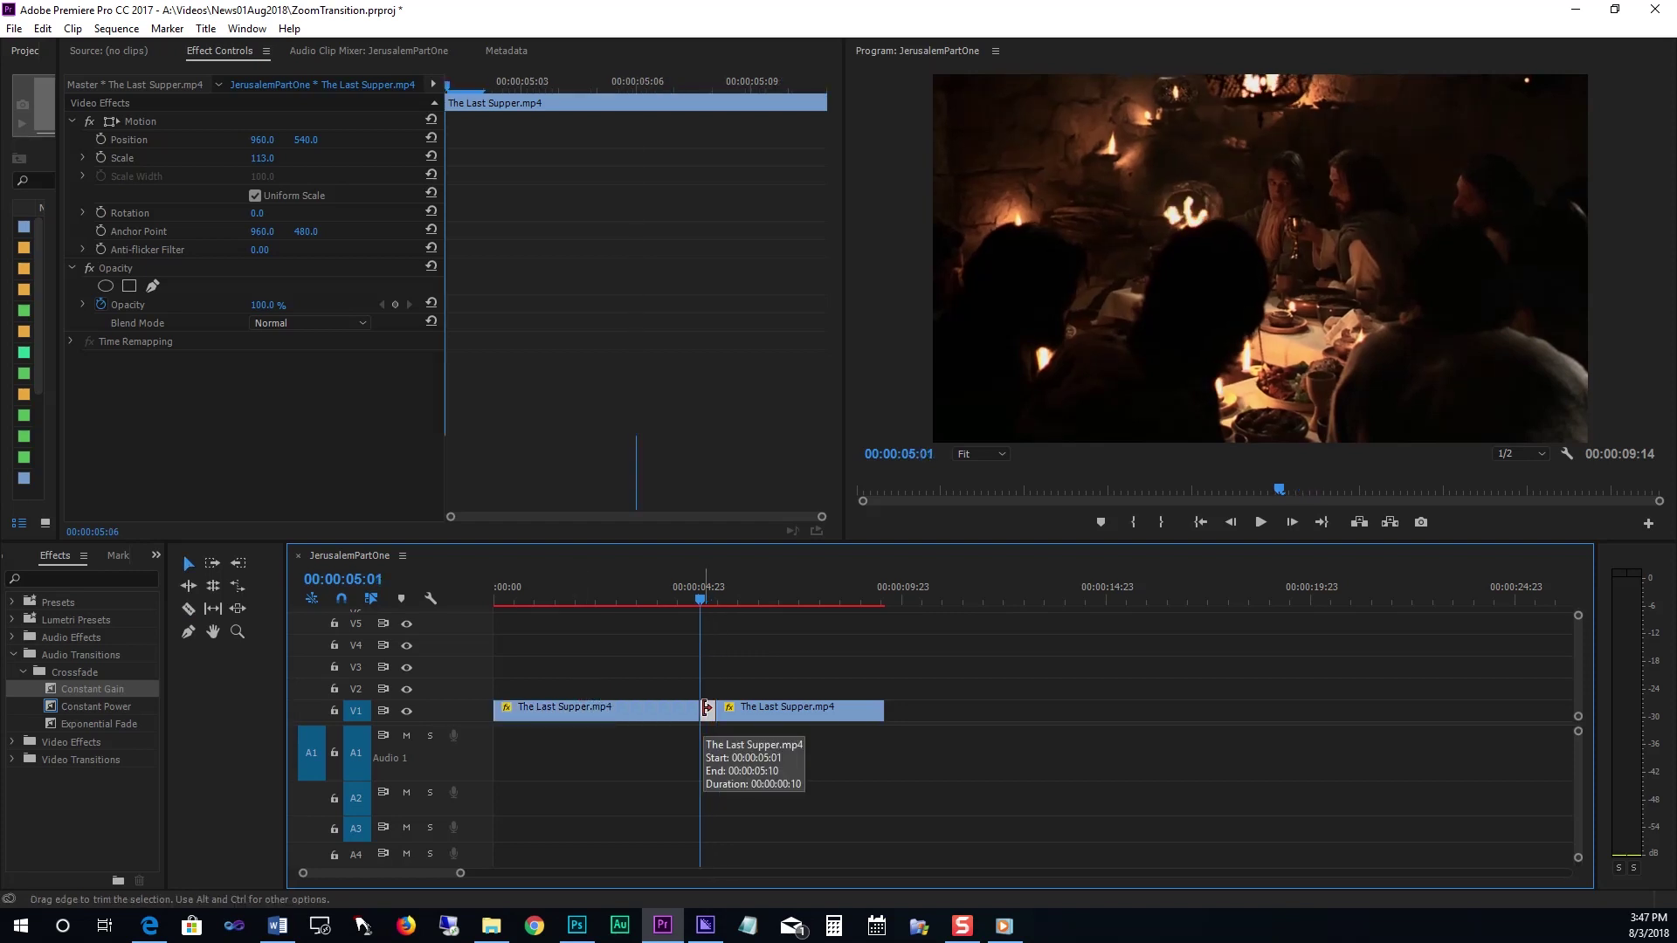
key(shift+Left)
key(shift+Left)
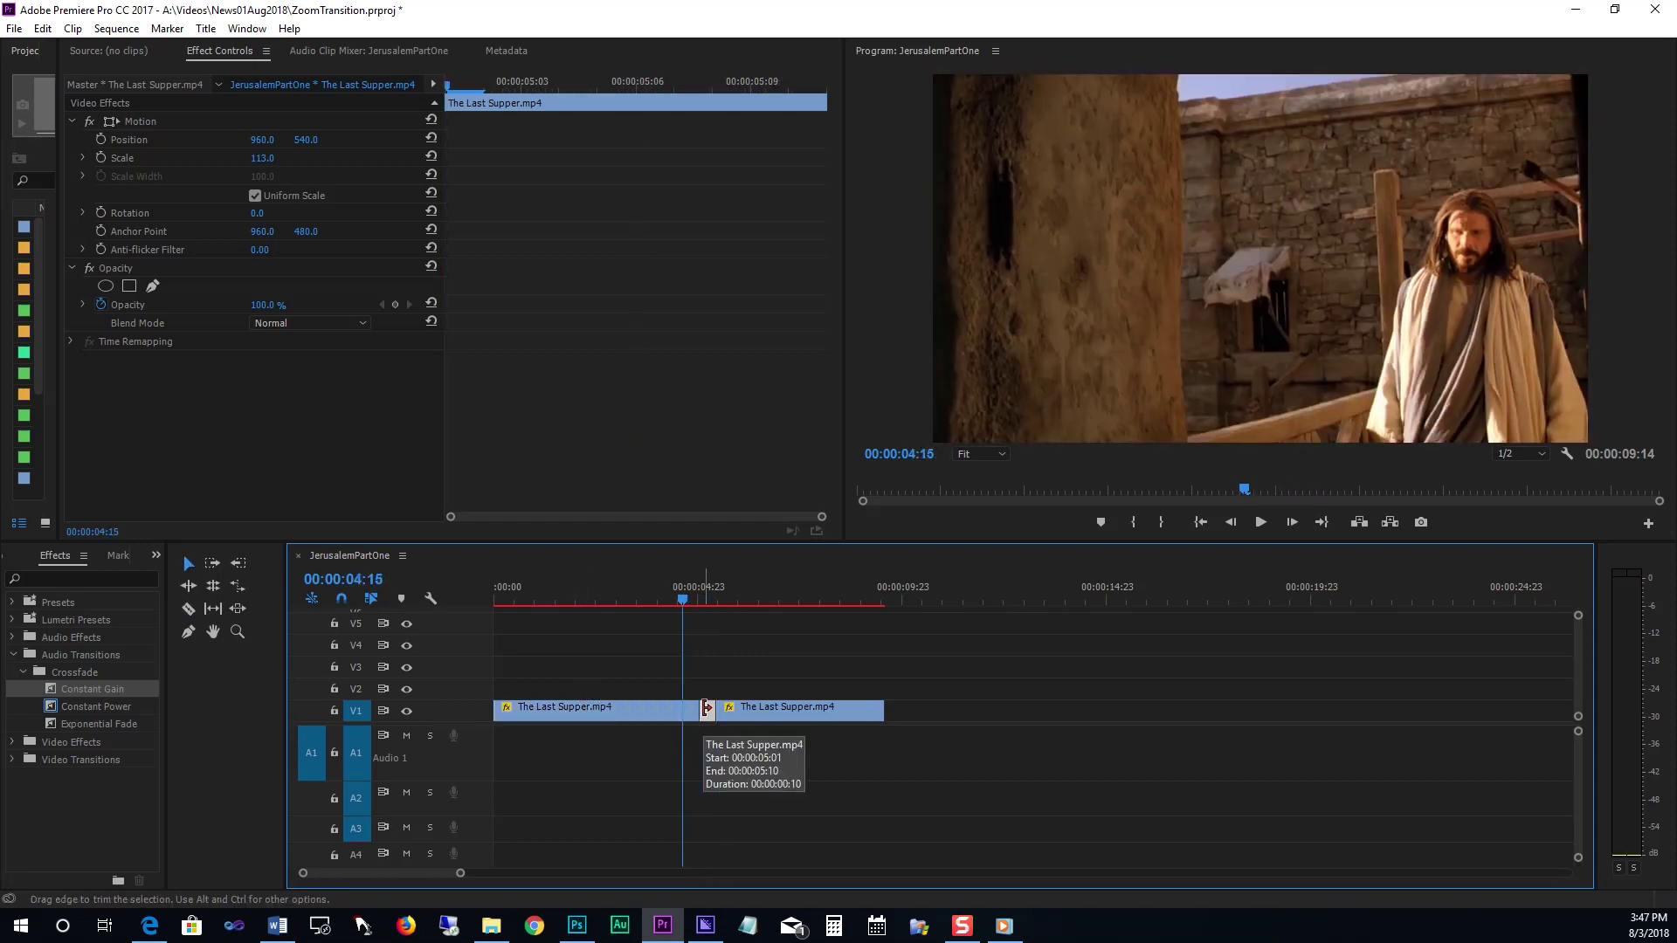
key(c)
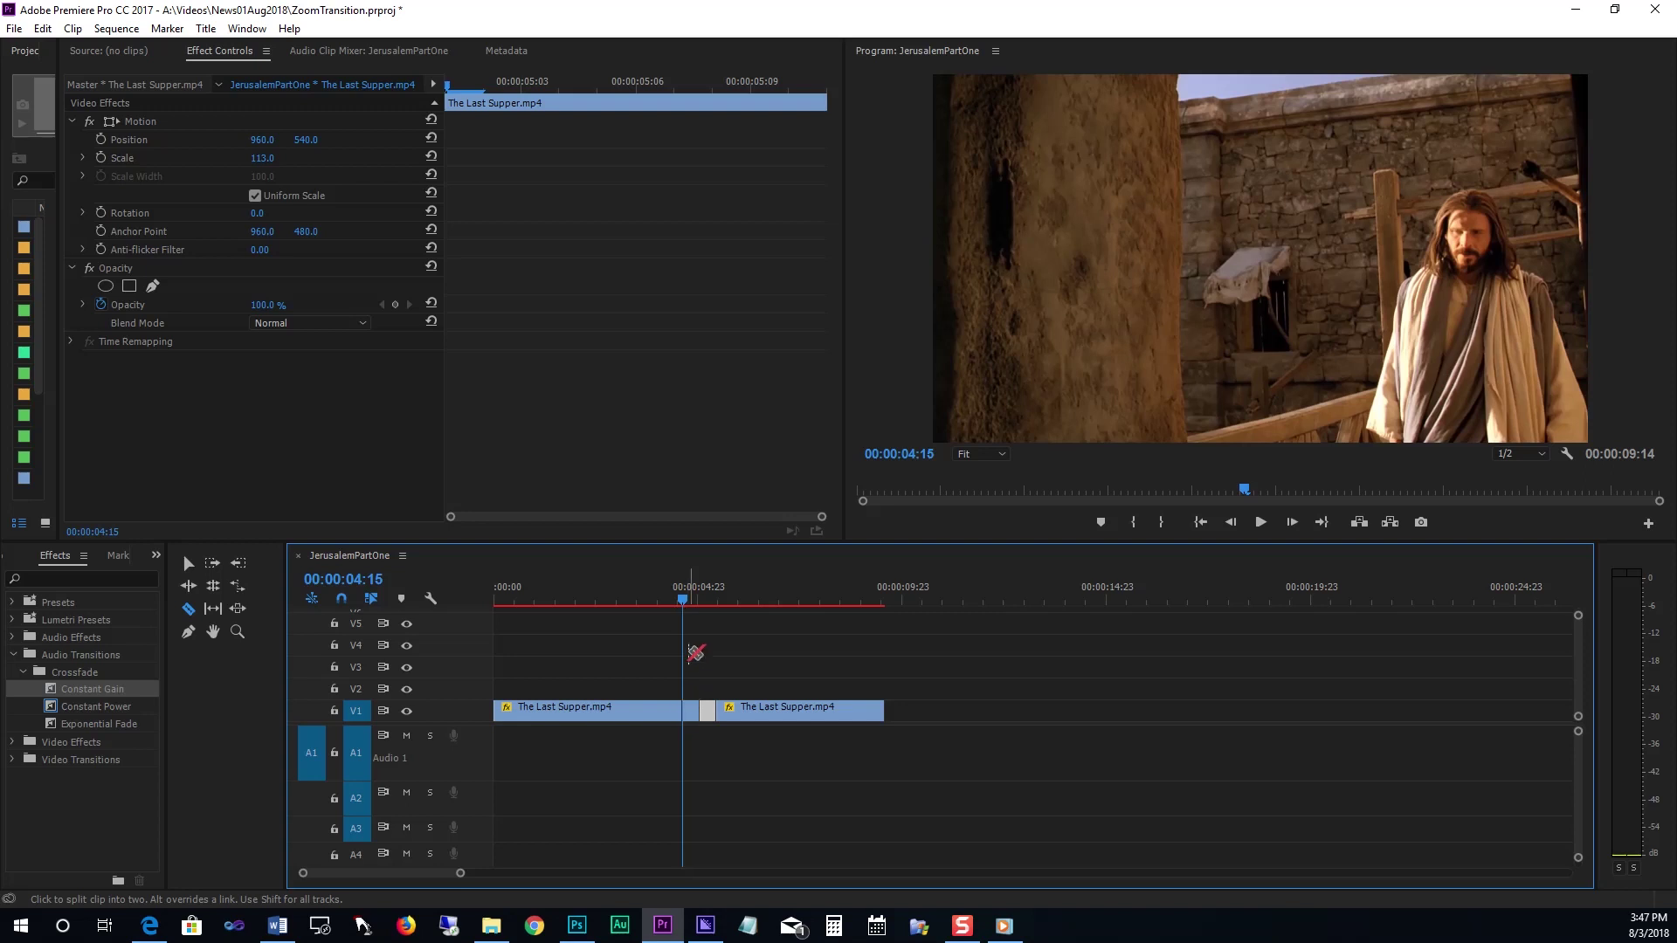
click(188, 564)
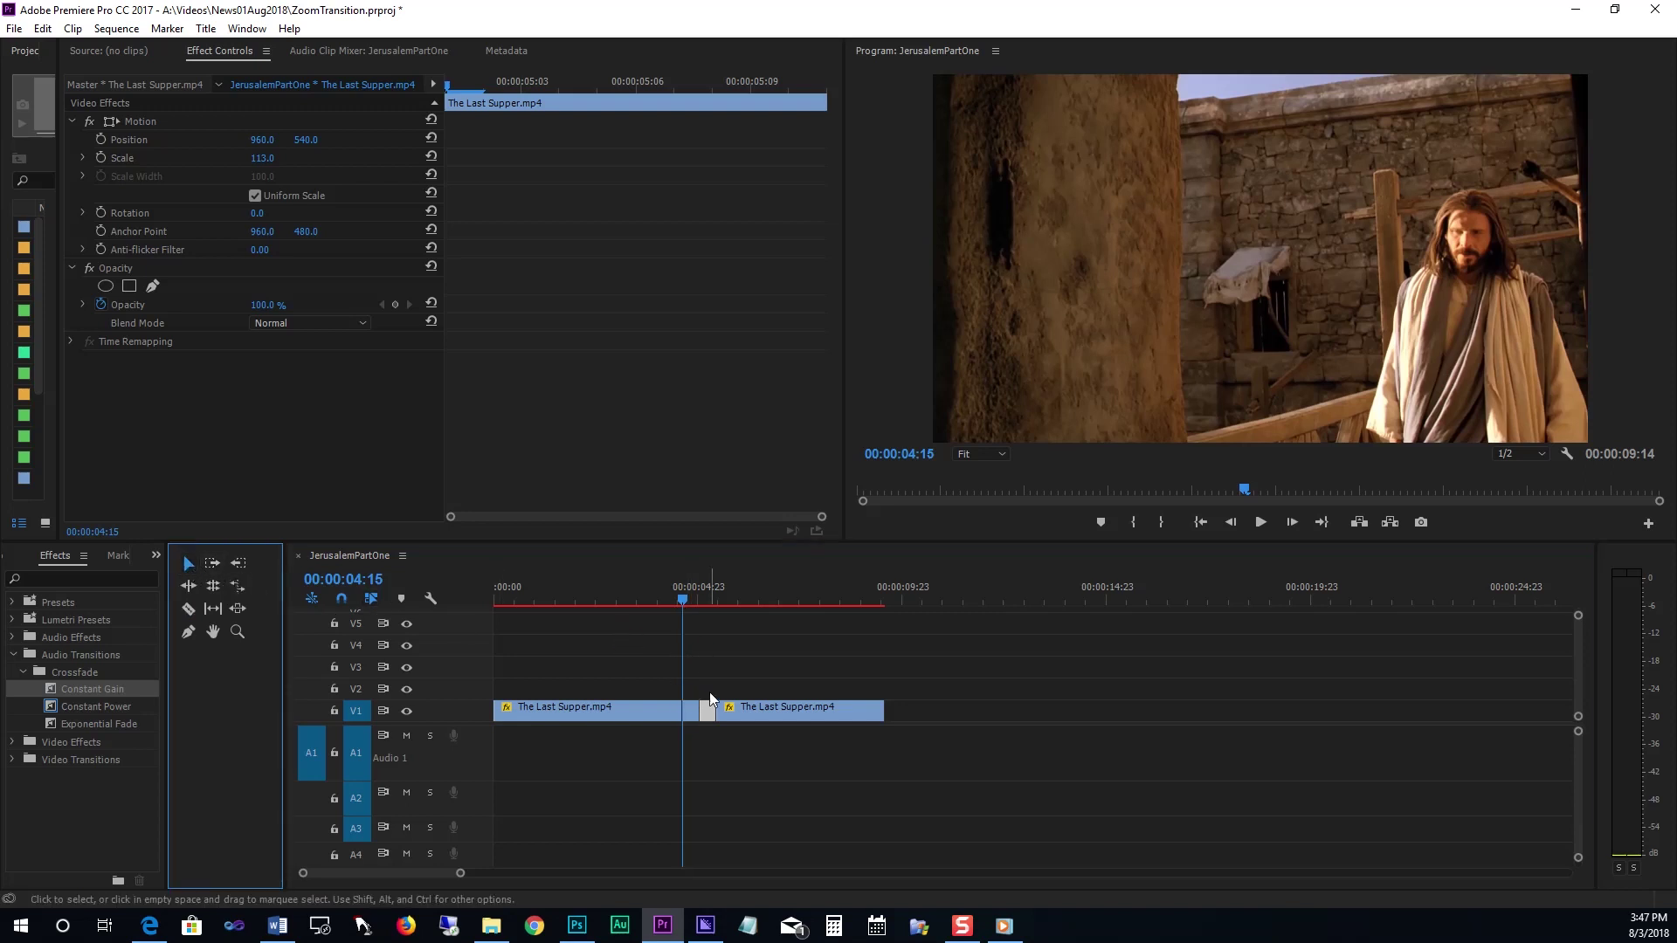
Nest the two ten-frame pieces around the cut into one sequence, keeping the suggested name
drag(689, 687, 705, 719)
right_click(706, 720)
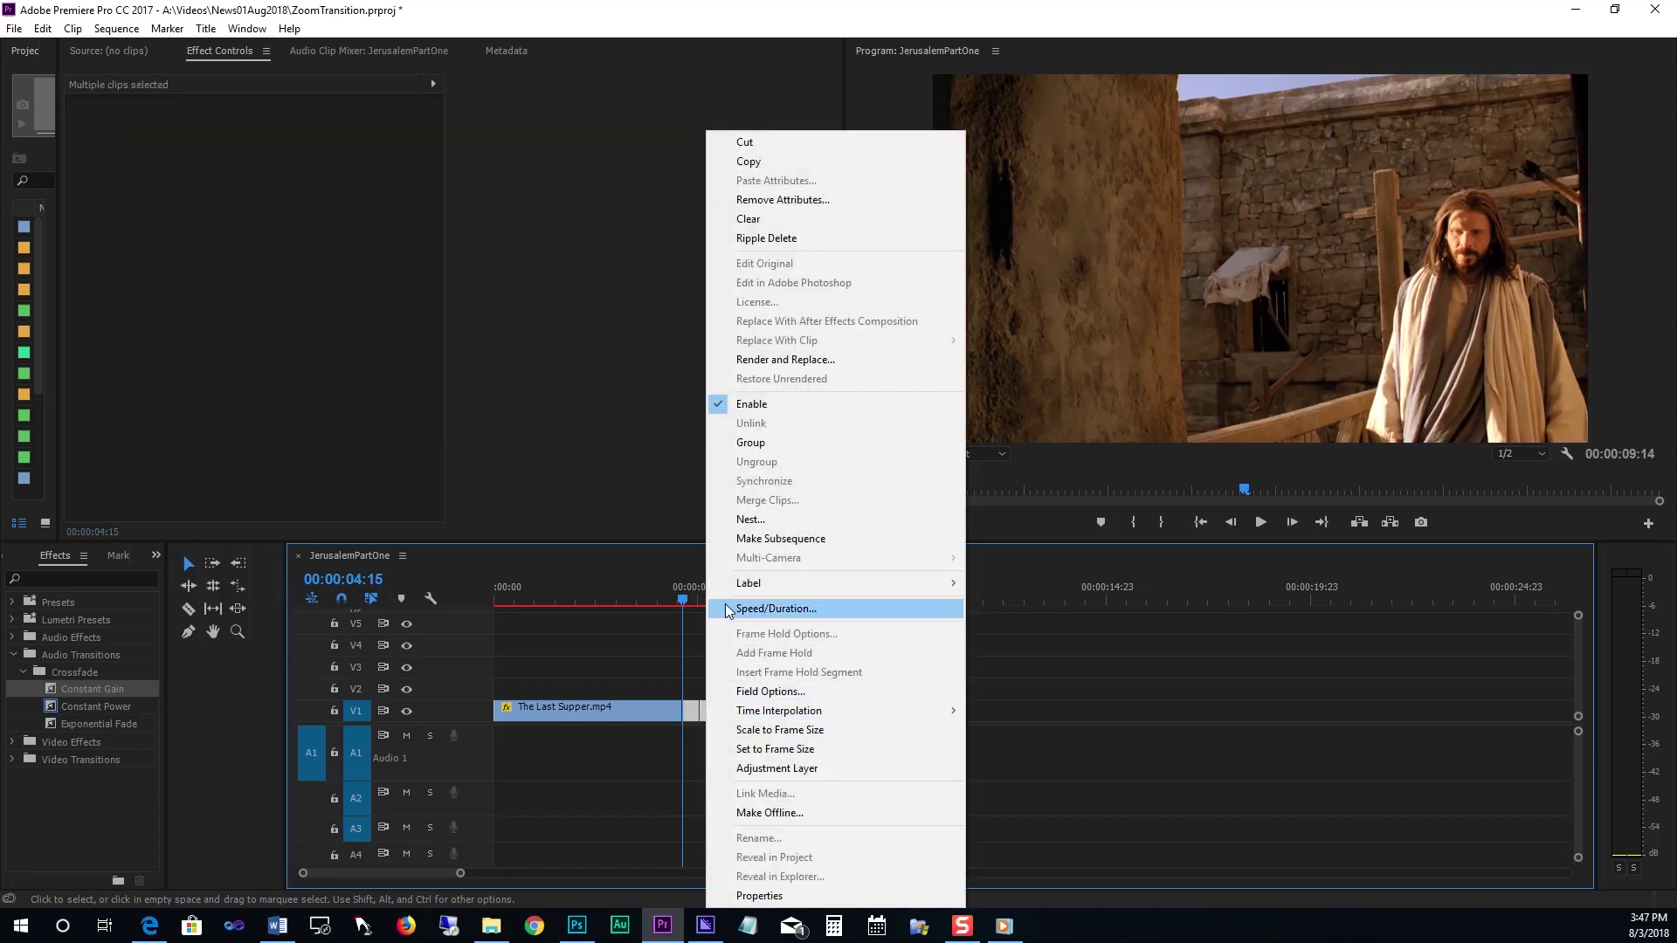
click(759, 524)
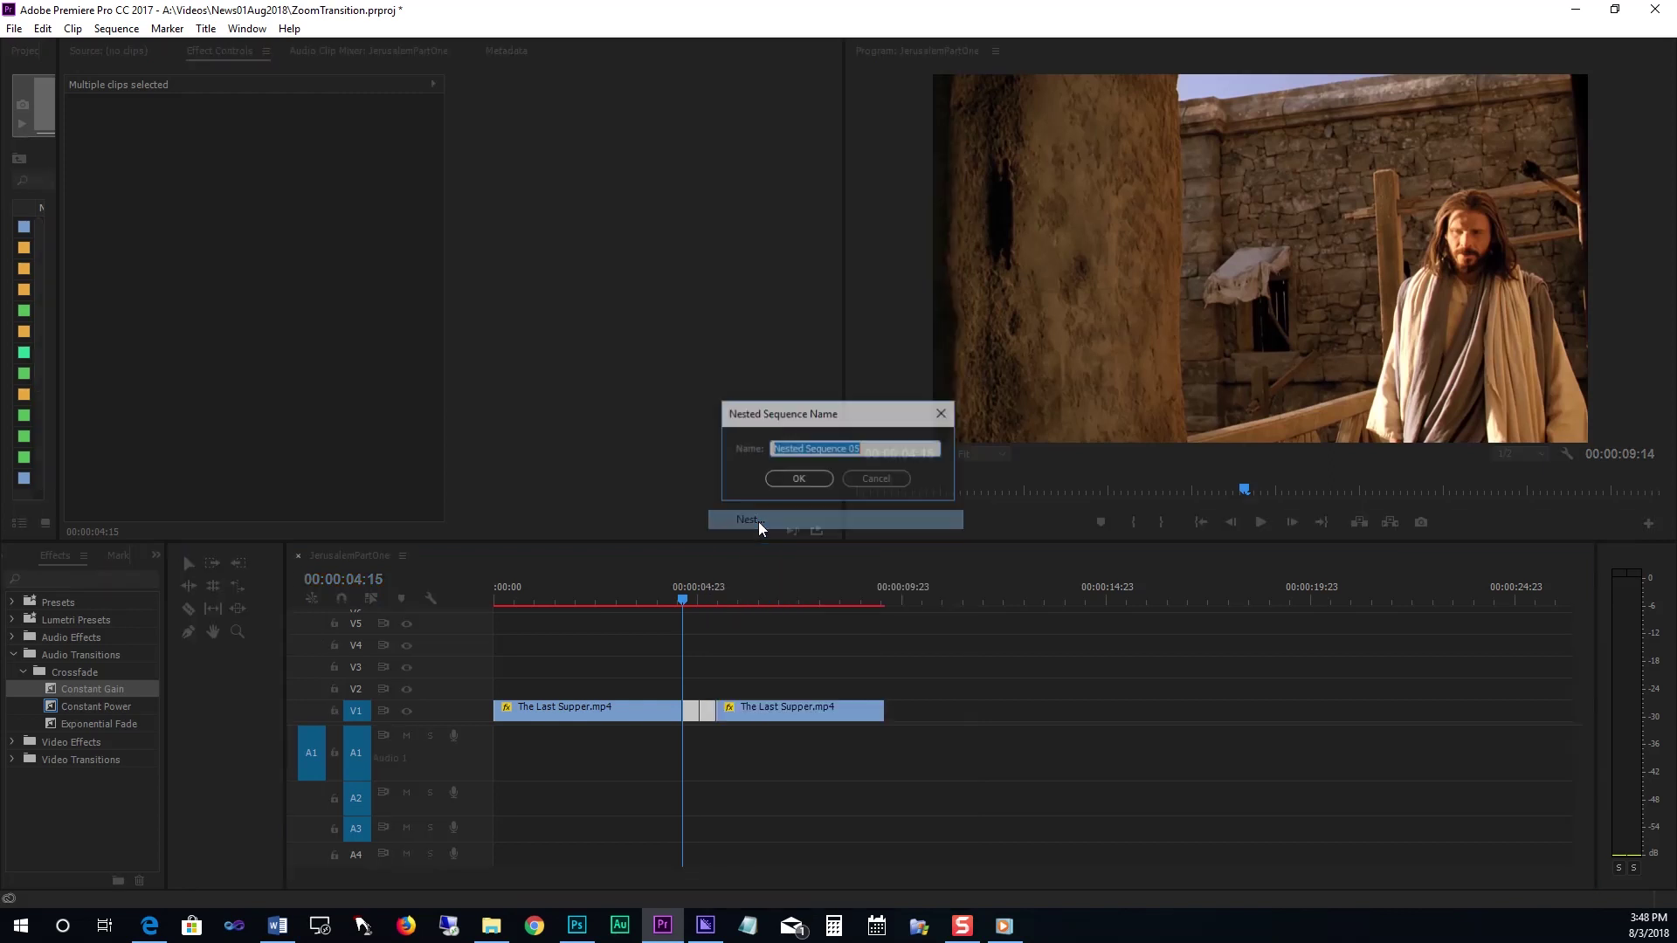
click(802, 485)
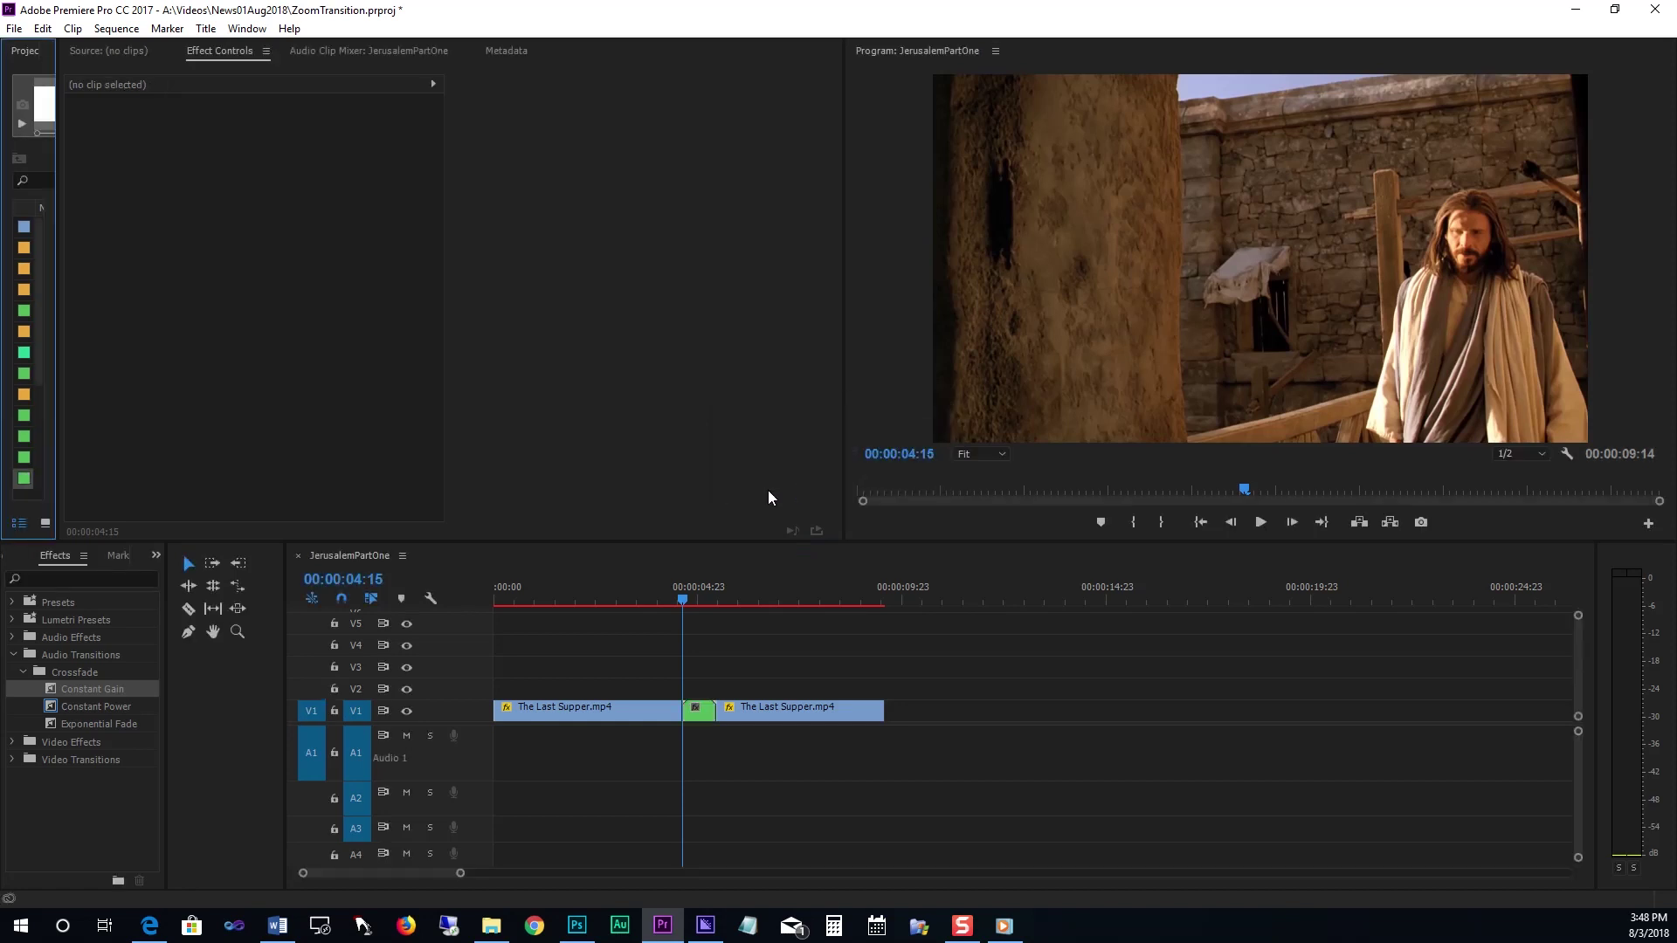
Find the Transform video effect under Distort and apply it to the nested sequence on V1
key(alt+Tab)
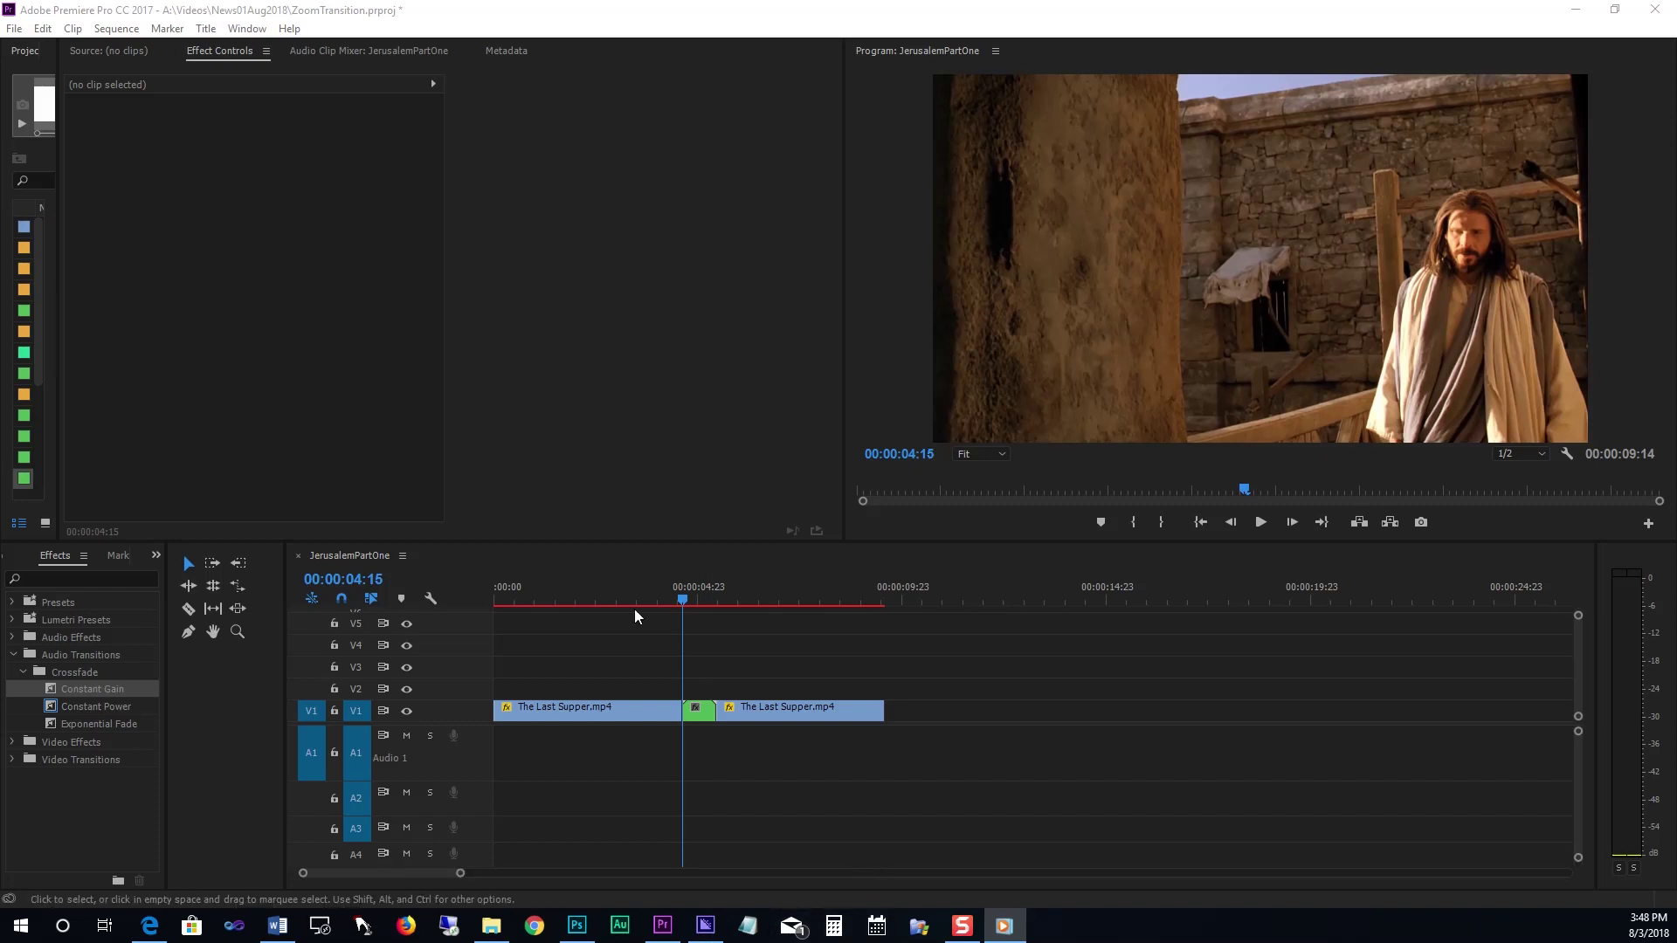
click(700, 595)
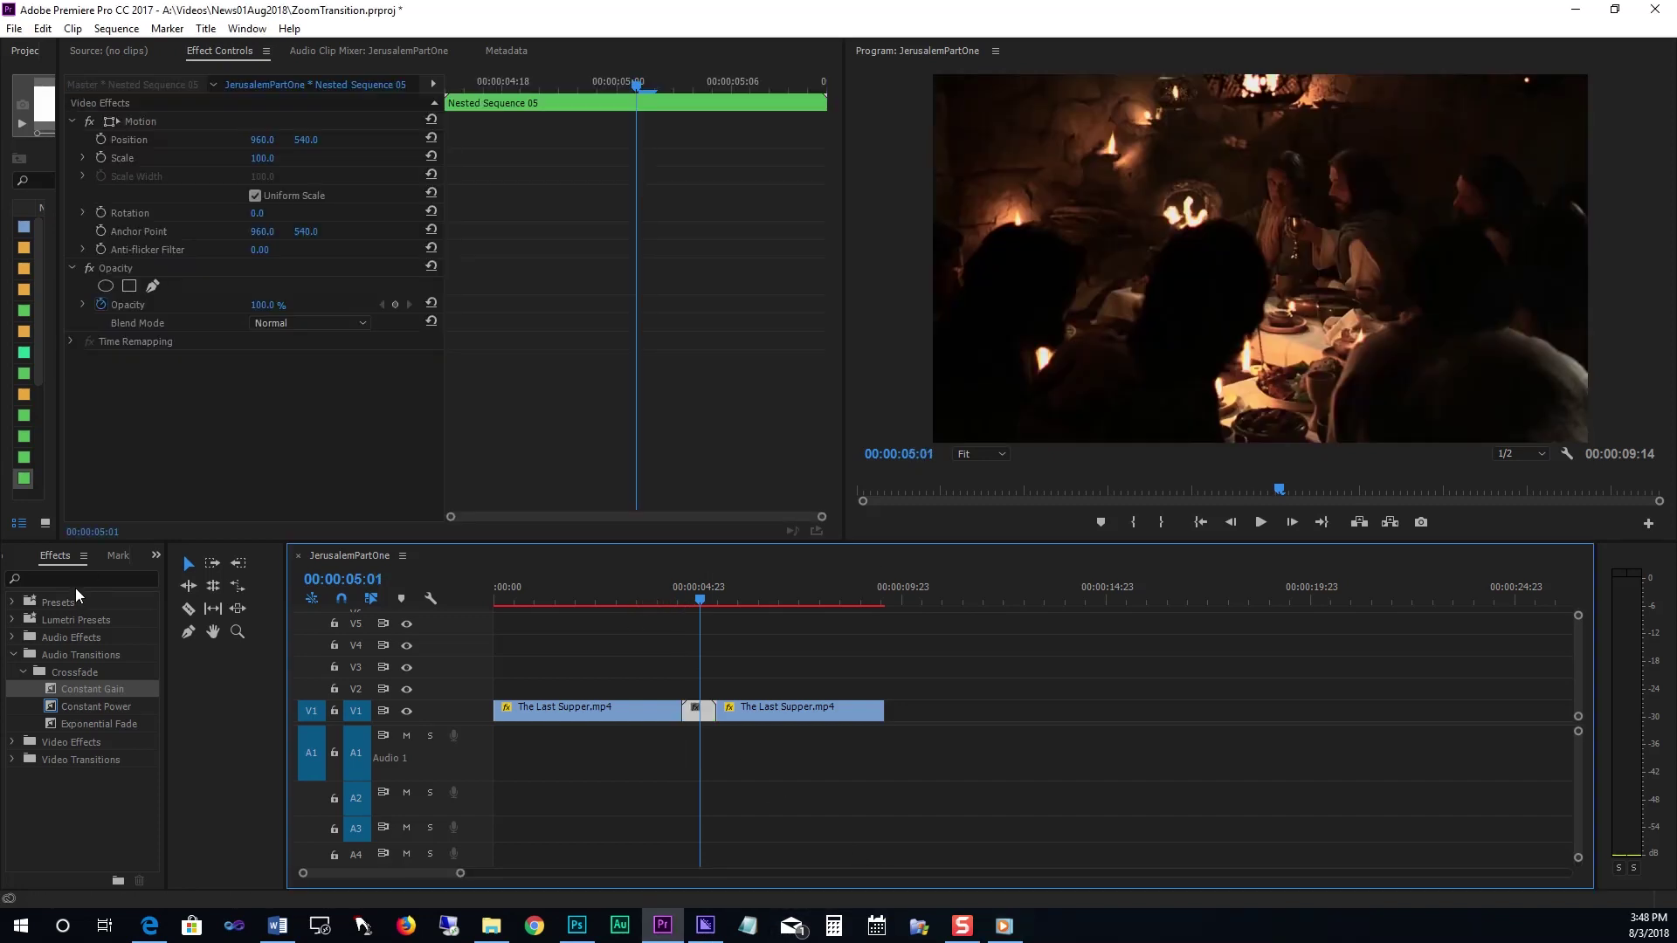
click(84, 577)
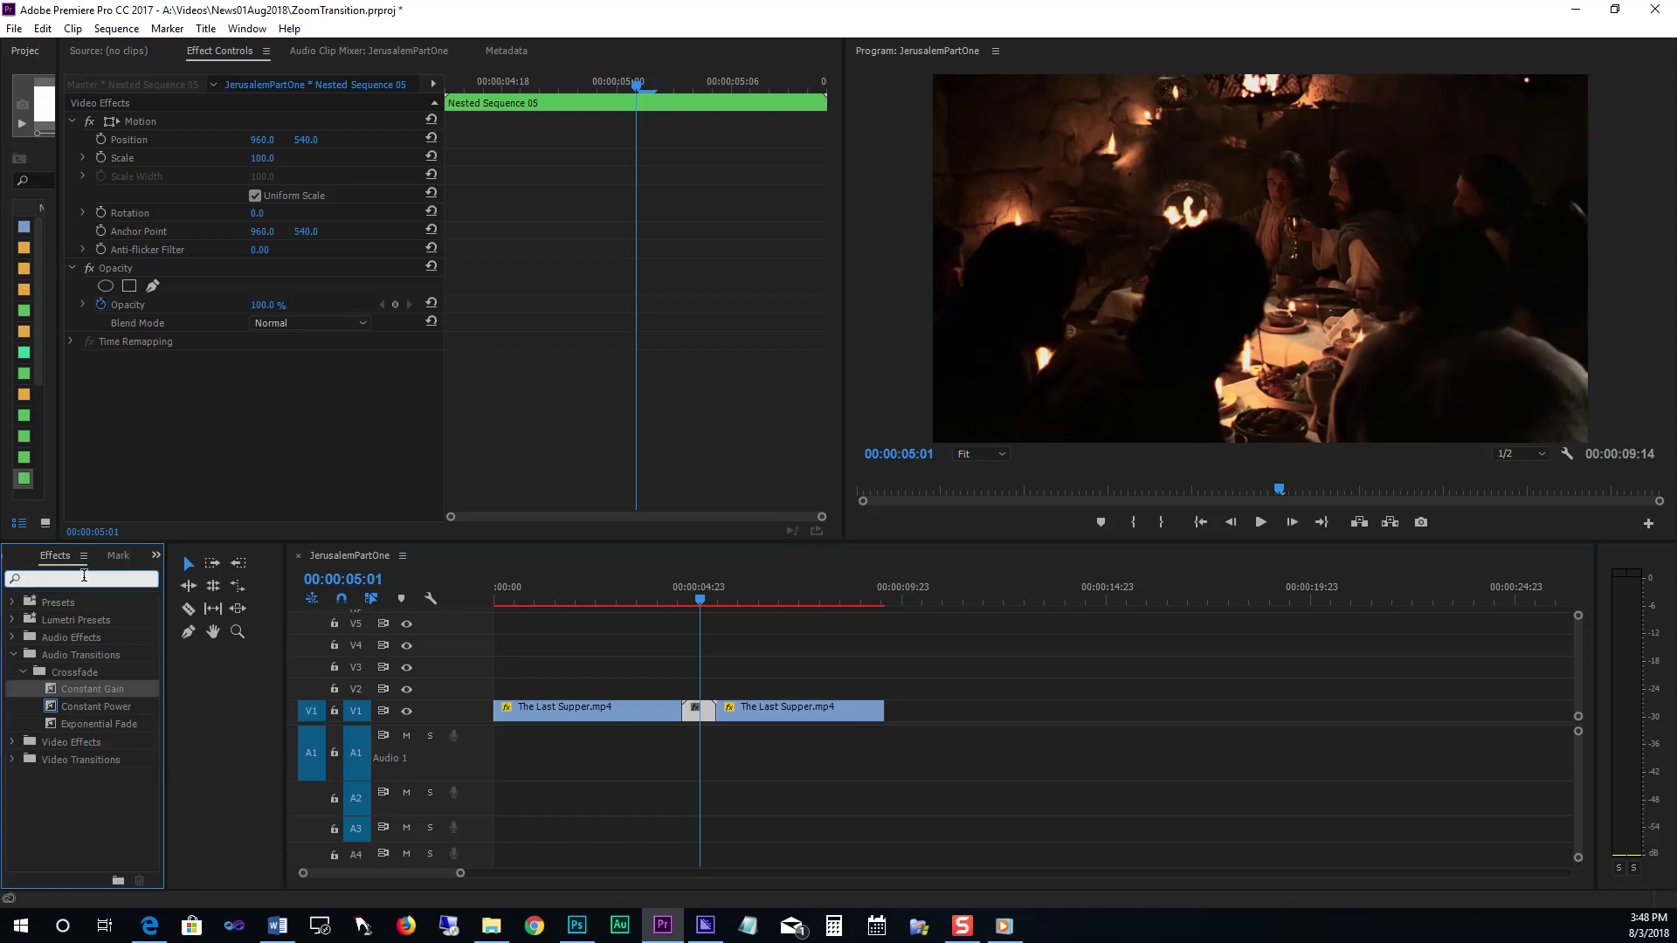
text(Tra)
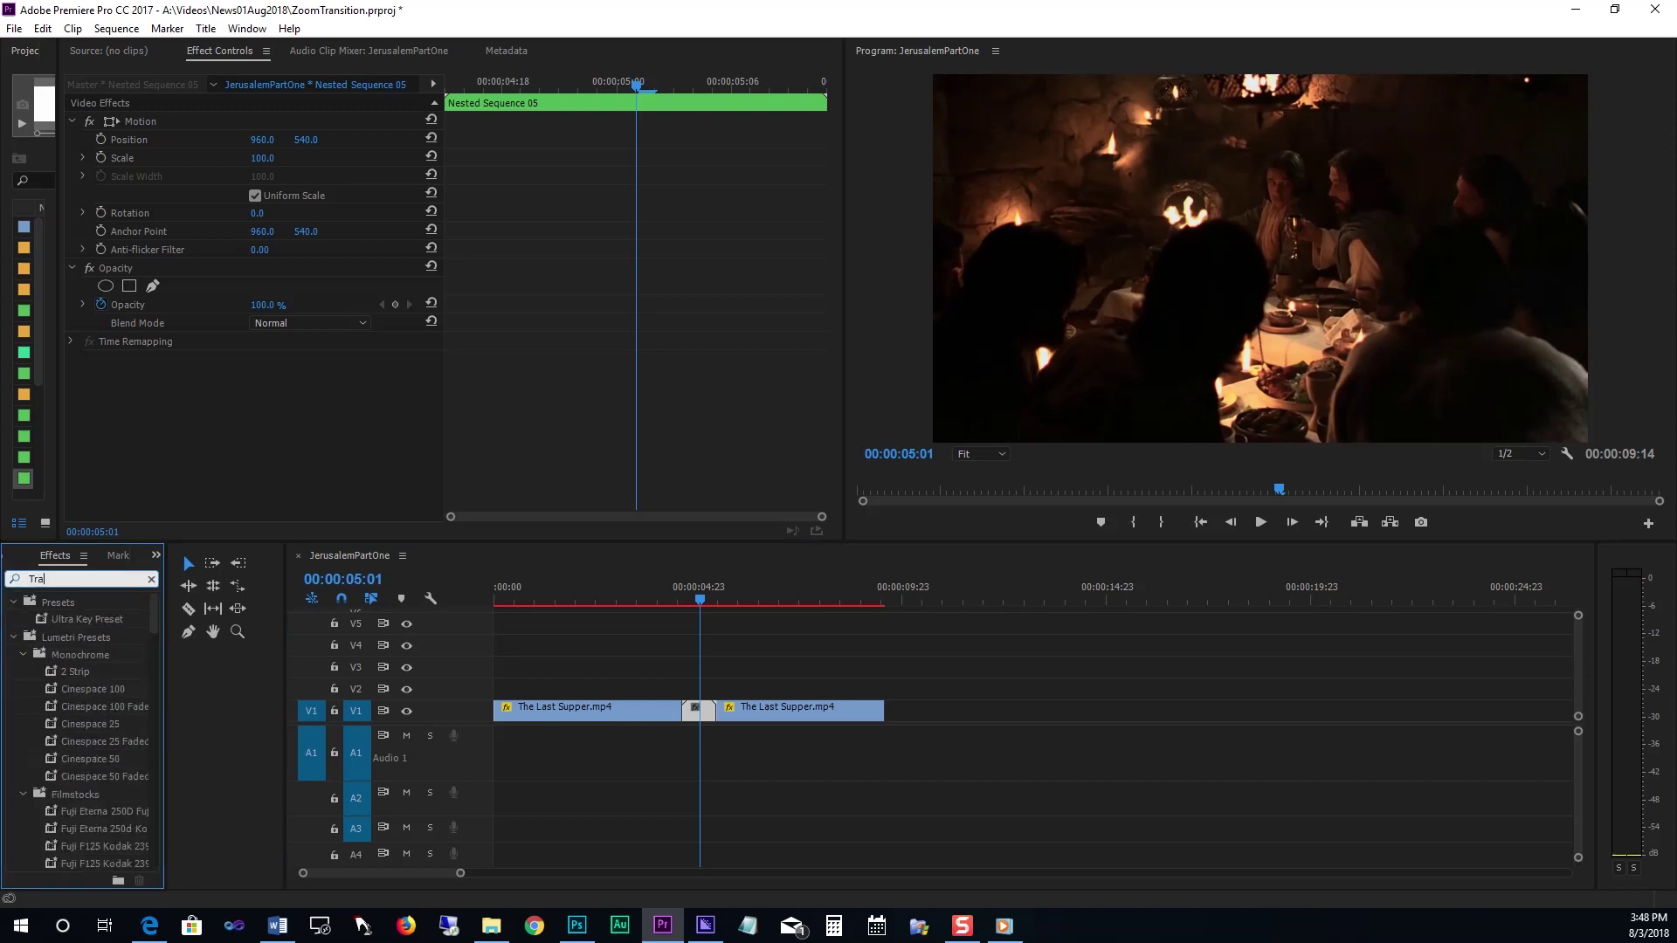
text(nsfor)
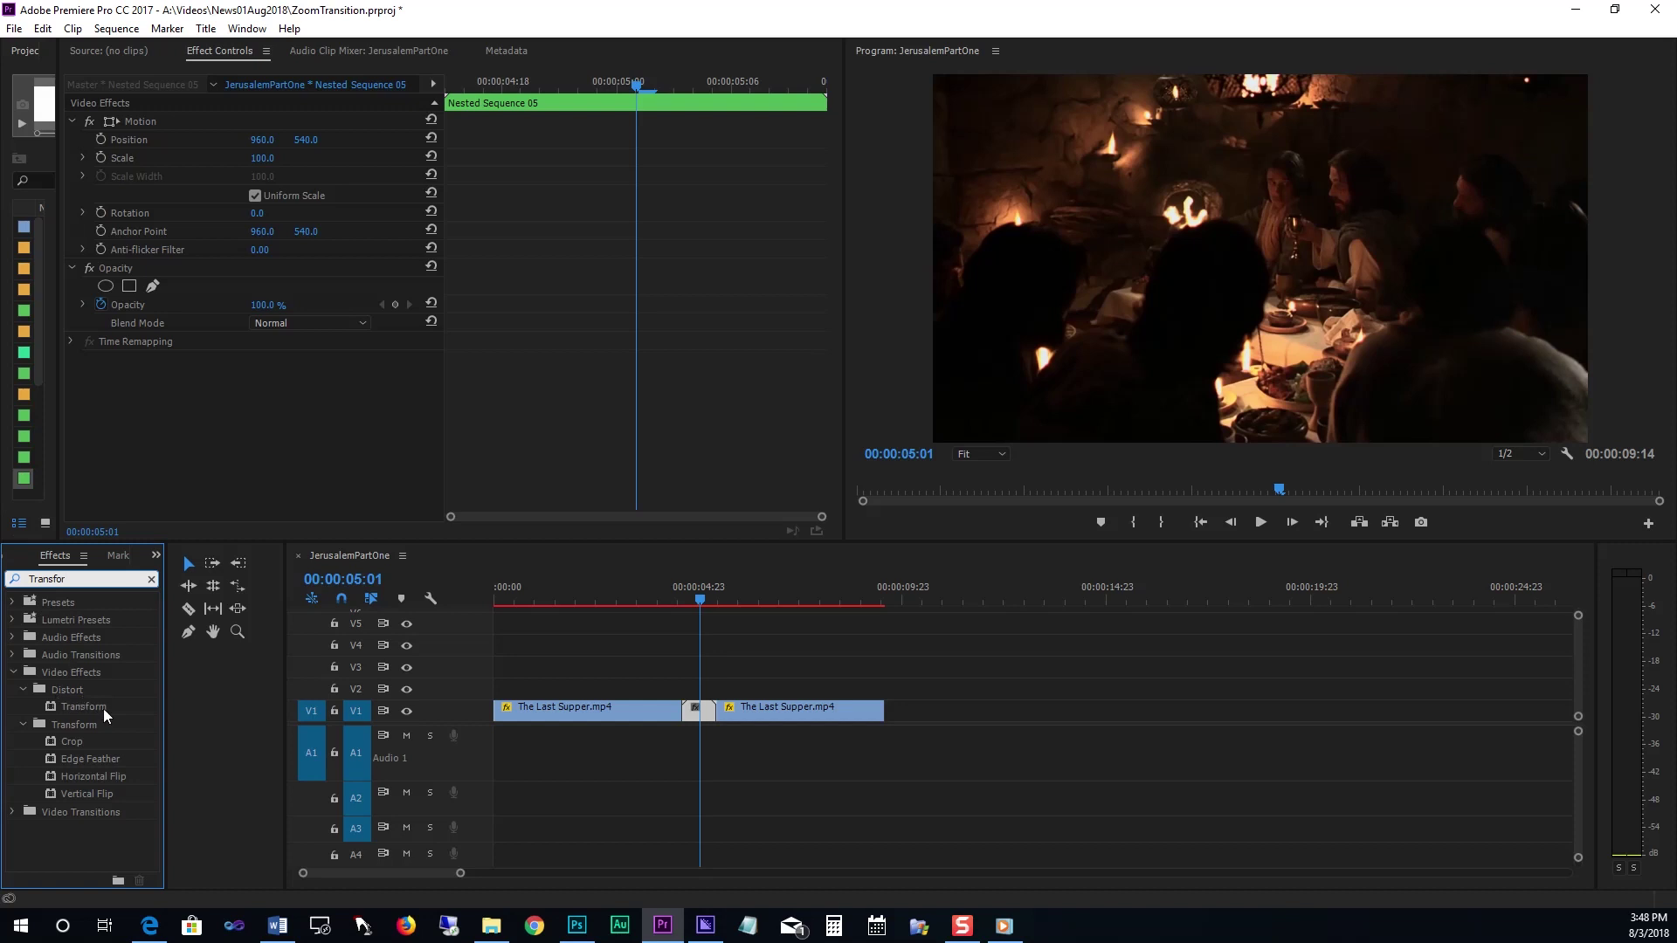
click(77, 704)
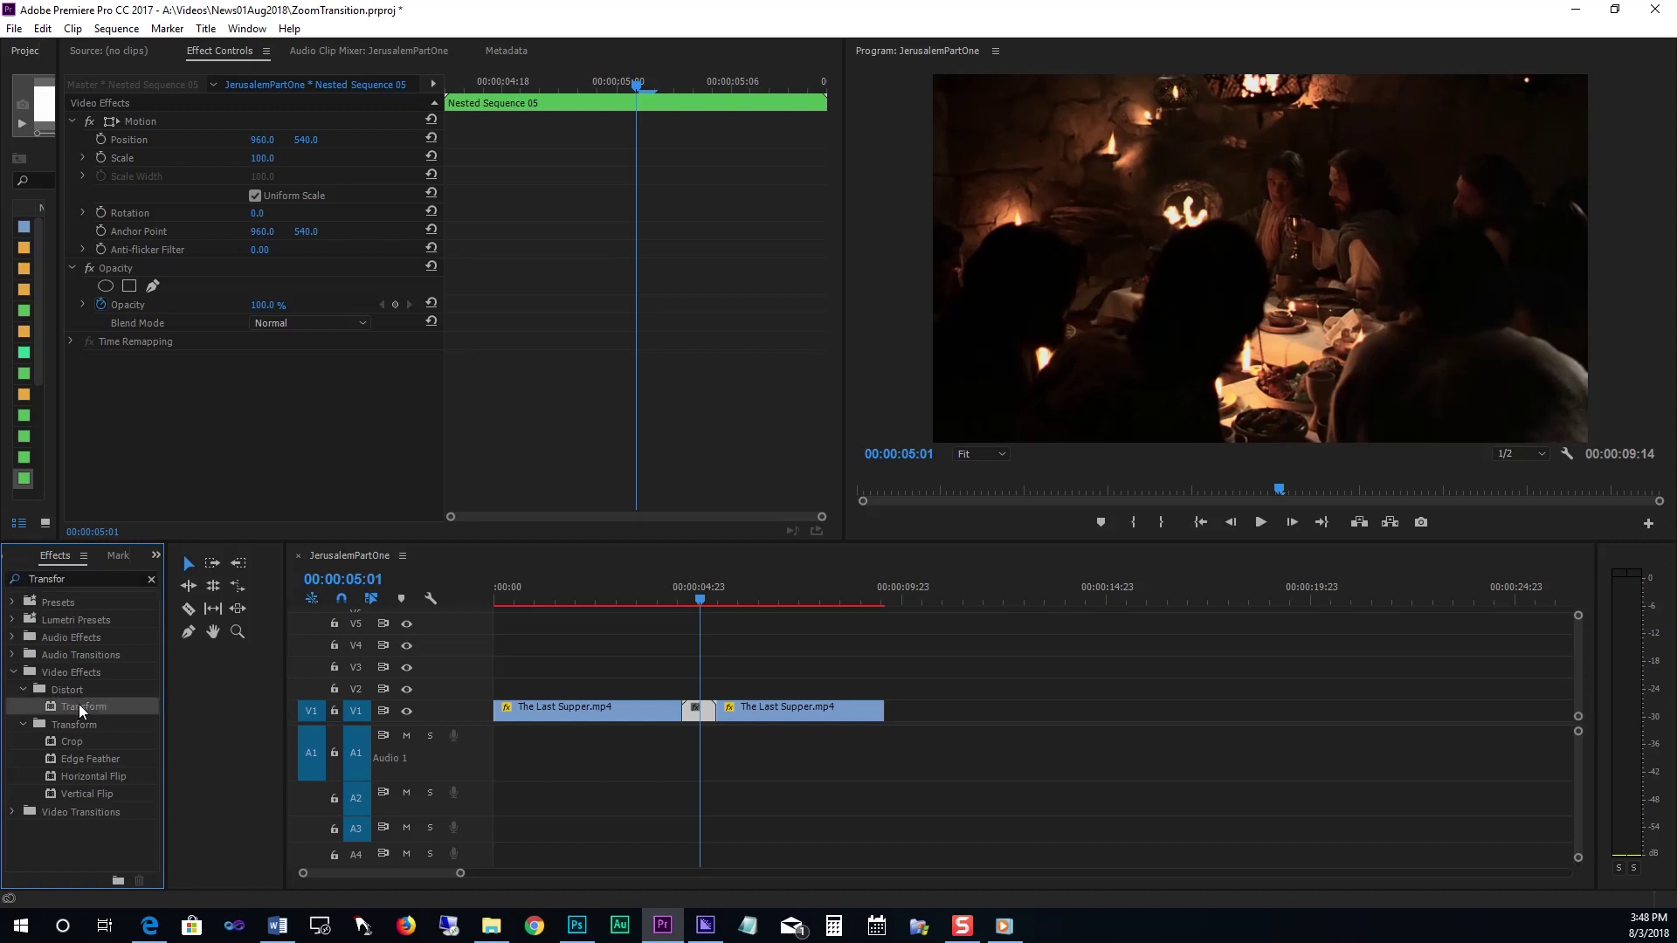
drag(80, 704, 699, 713)
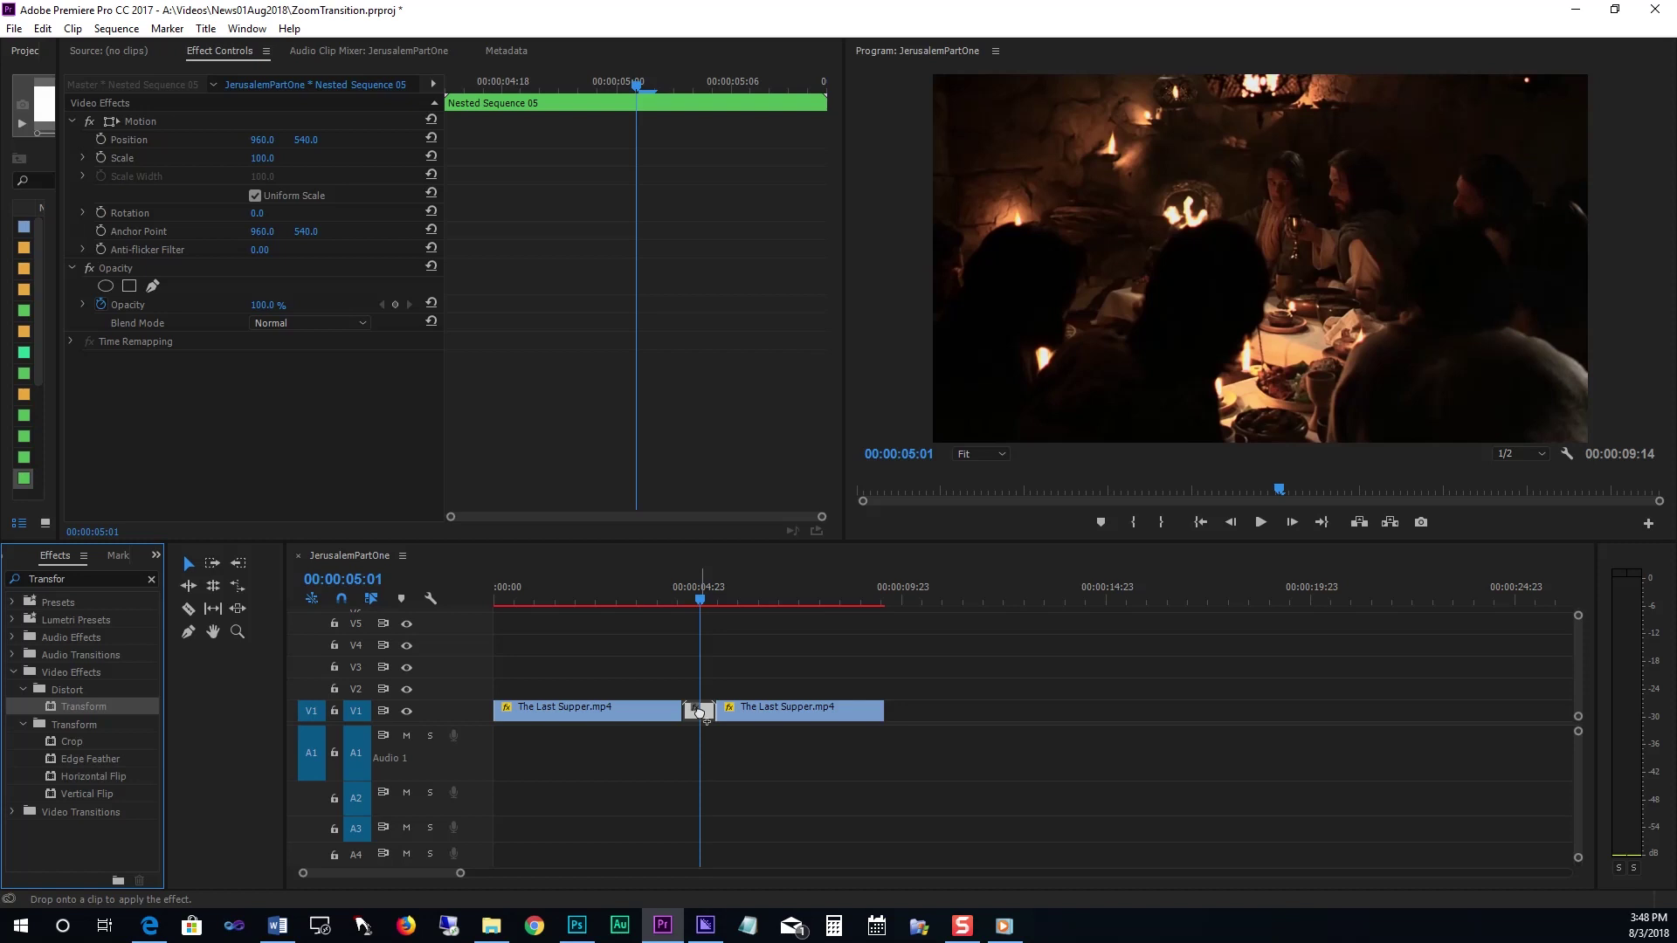
drag(700, 713, 699, 711)
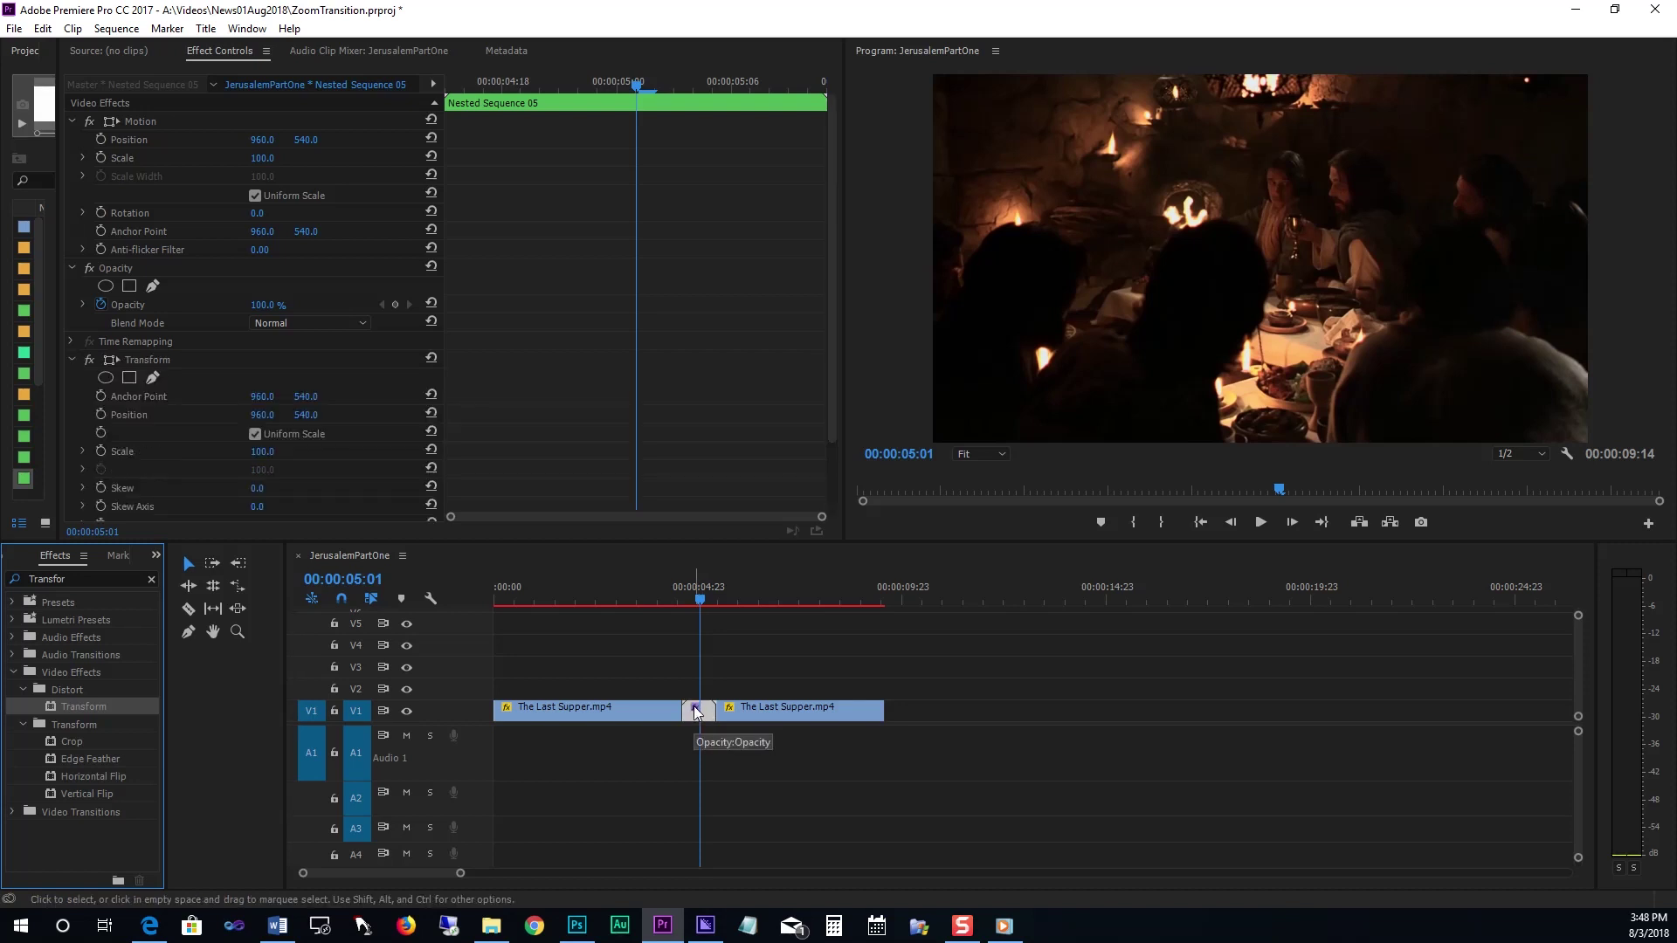
click(697, 712)
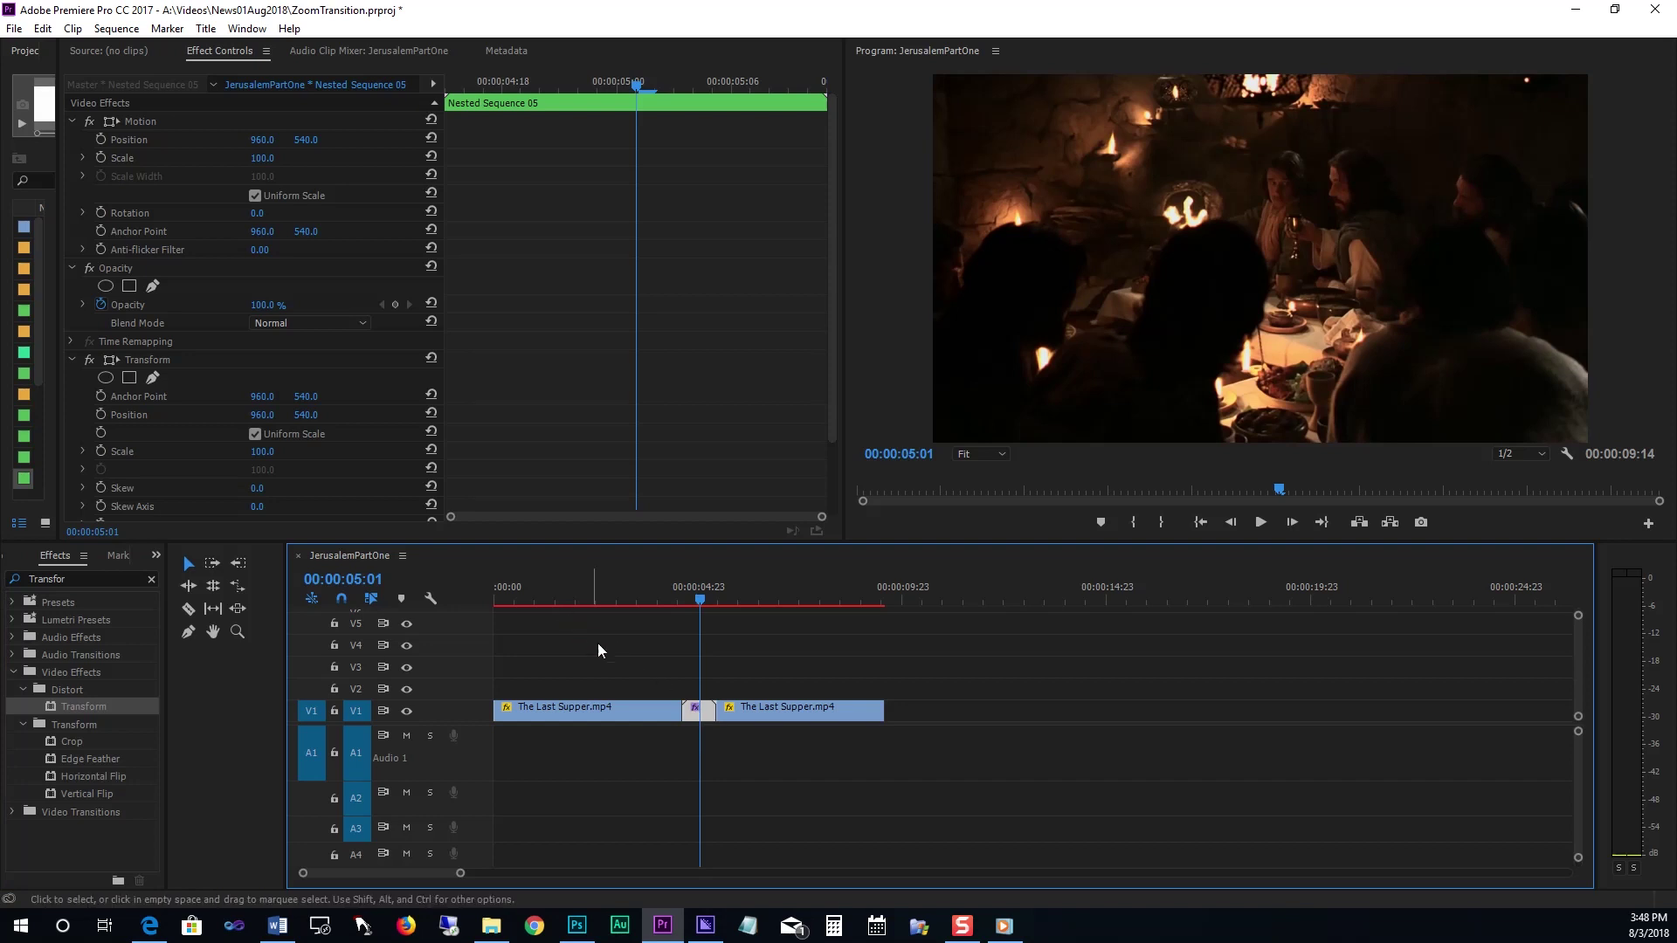
Turn on keyframing for the Transform effect's Scale at the nested clip's start, 00:00:04:15
key(Up)
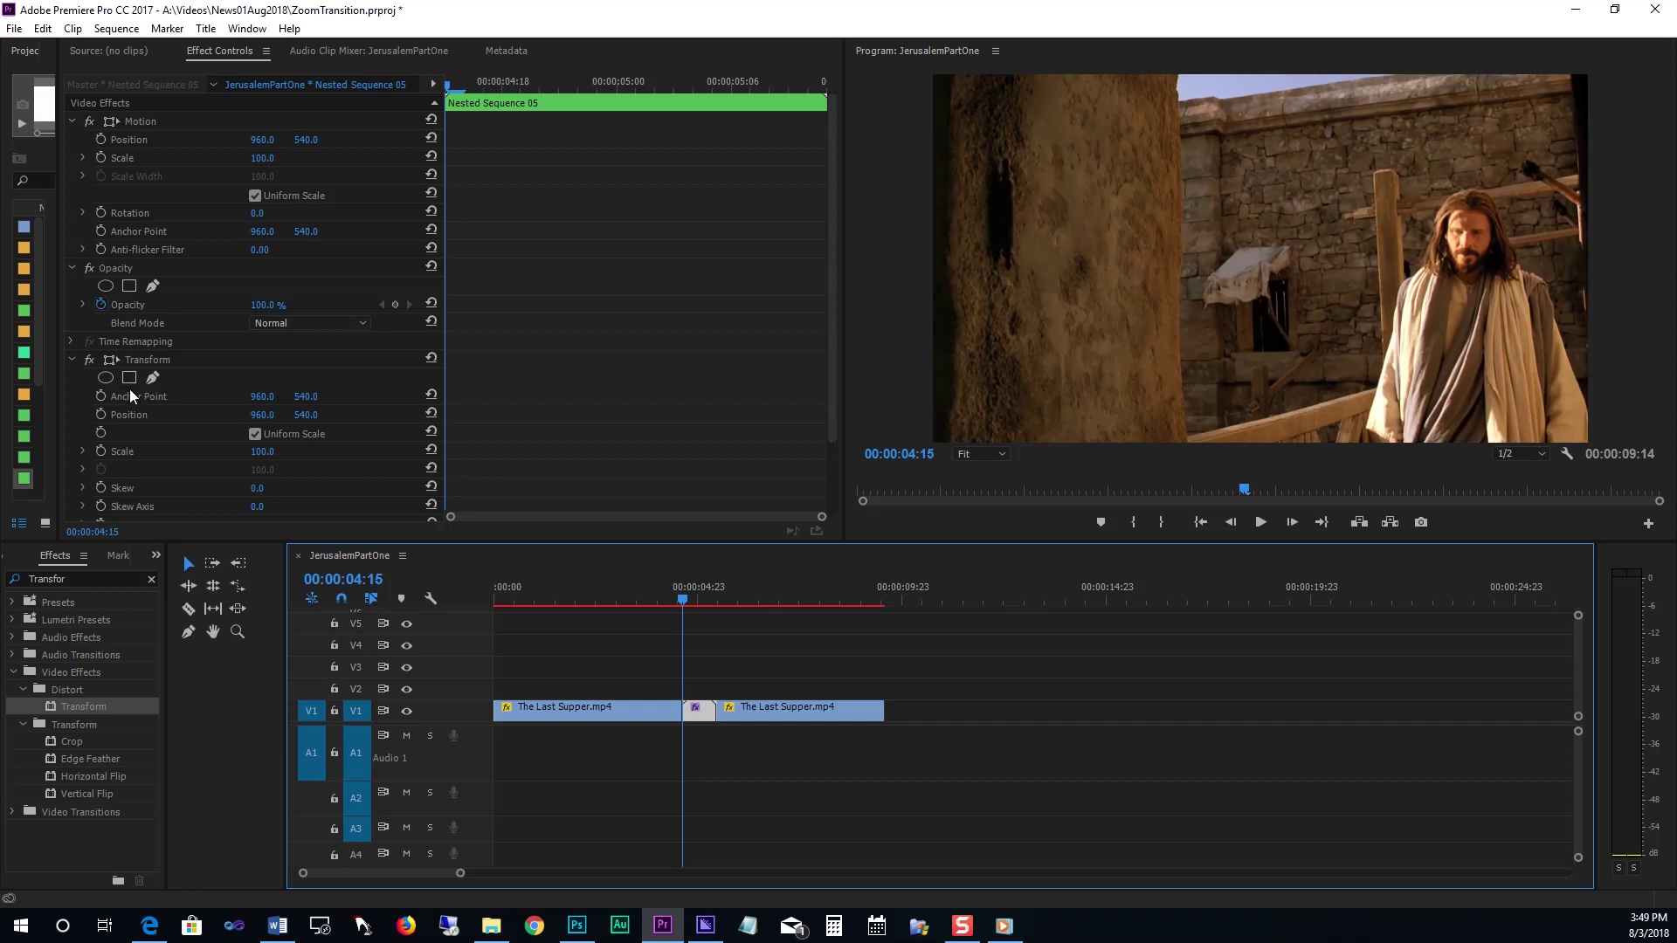
click(103, 451)
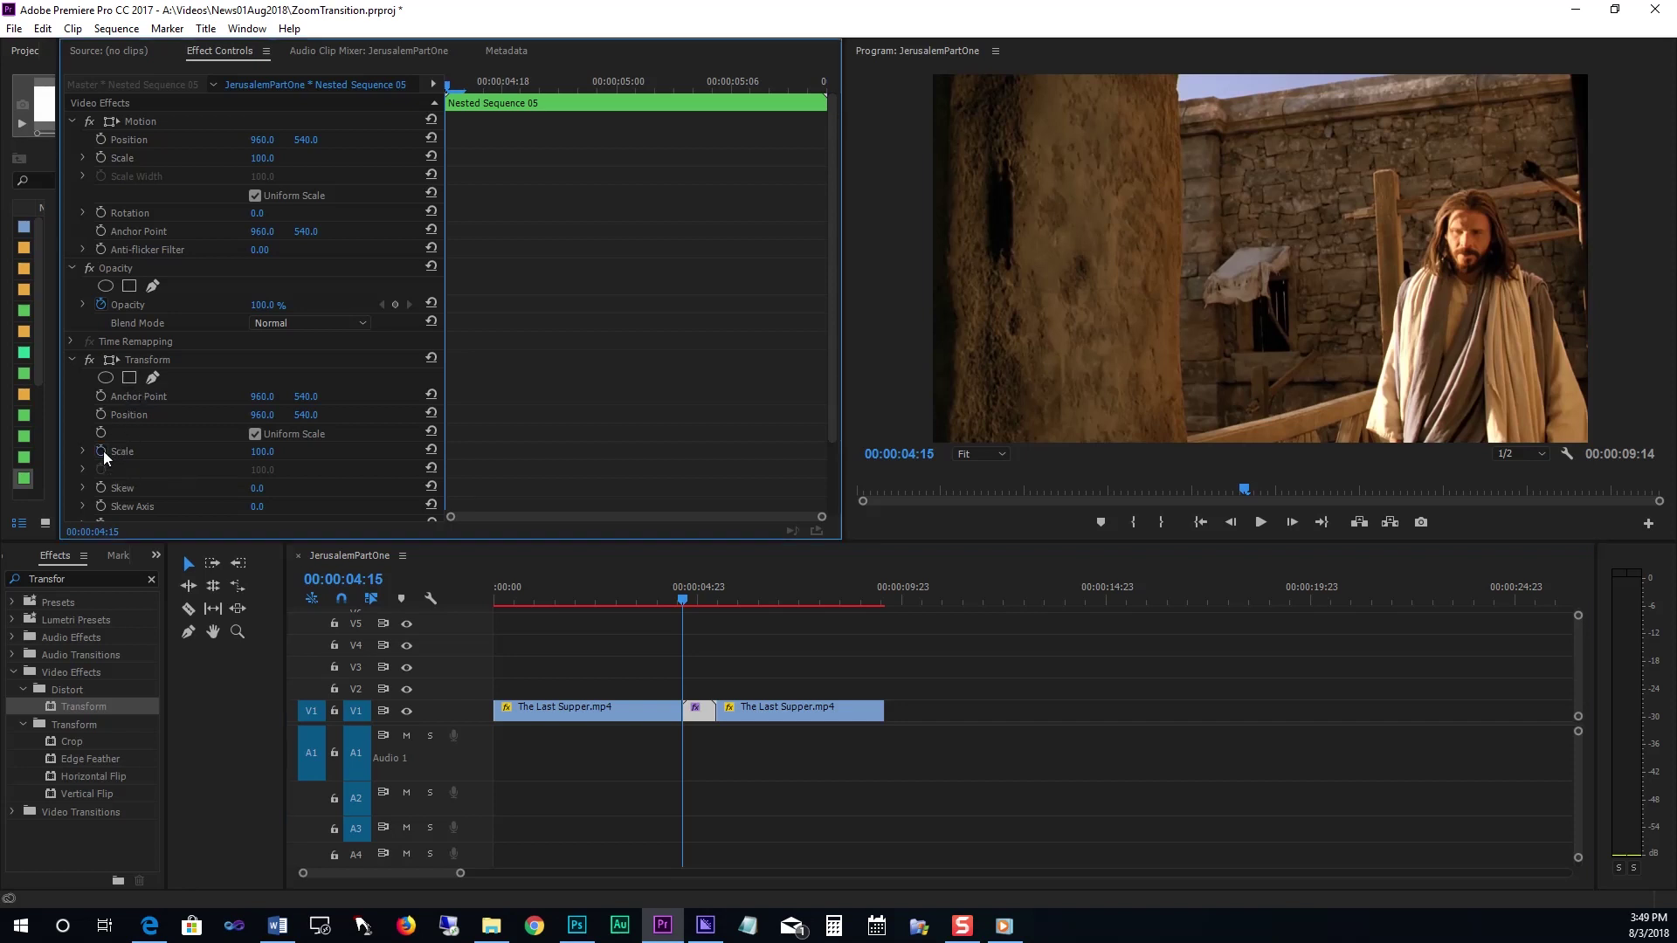
click(101, 451)
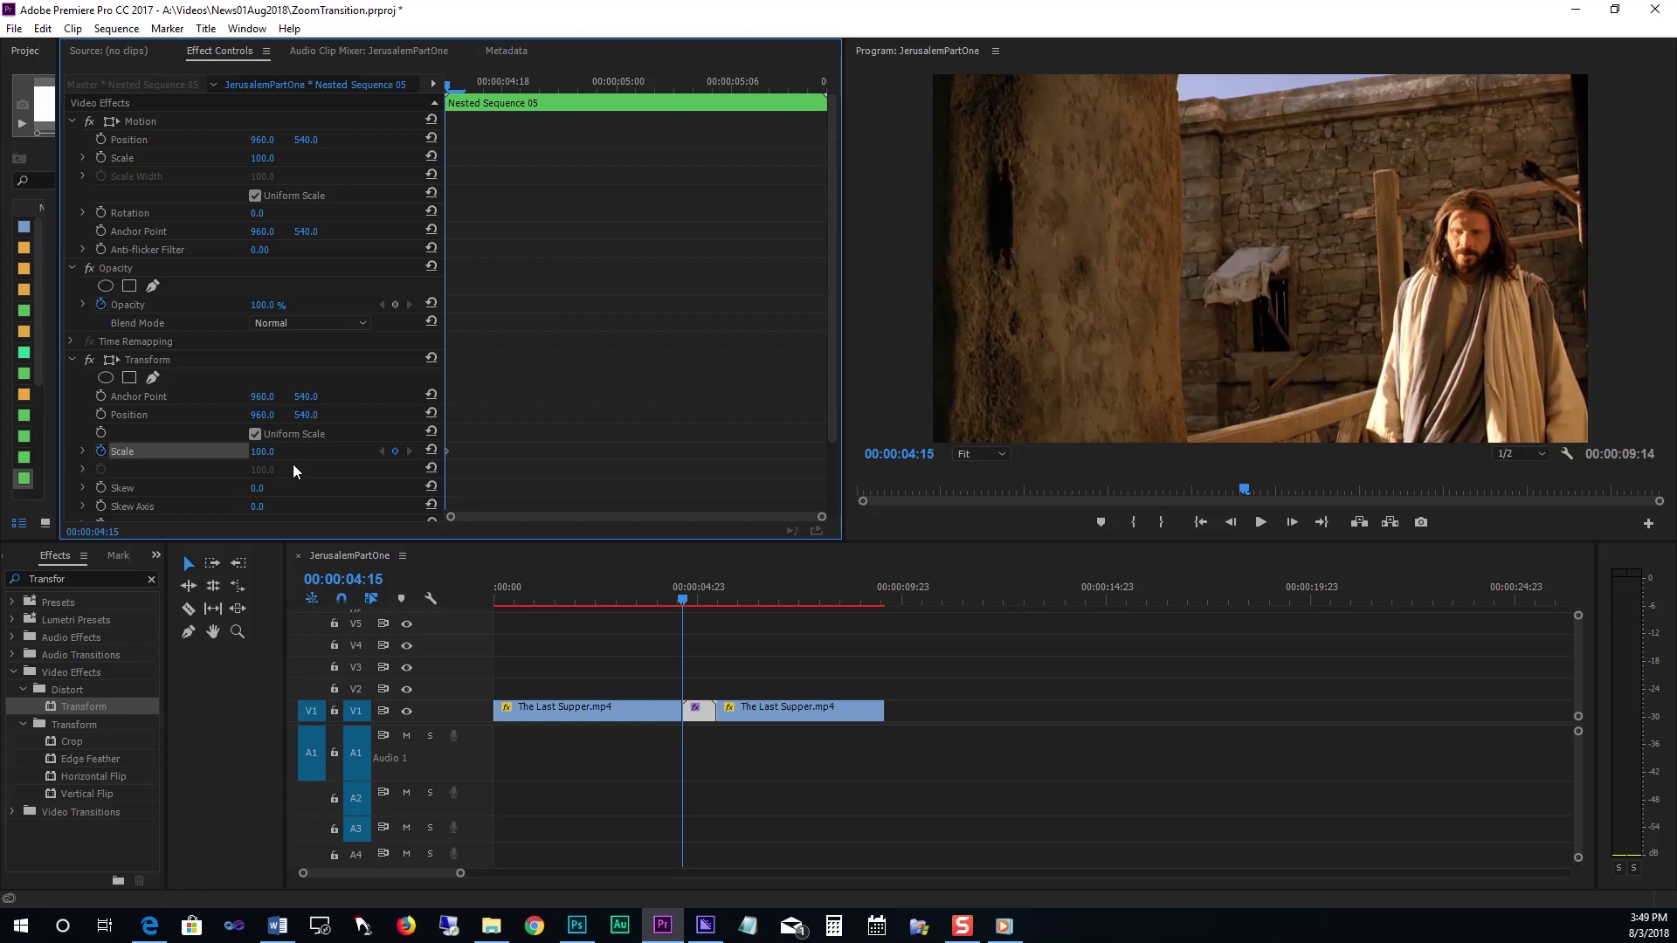
Add a Transform Scale keyframe of 300 ten frames into the nested clip, at 00:00:05:01
key(shift+Right)
key(shift+Right)
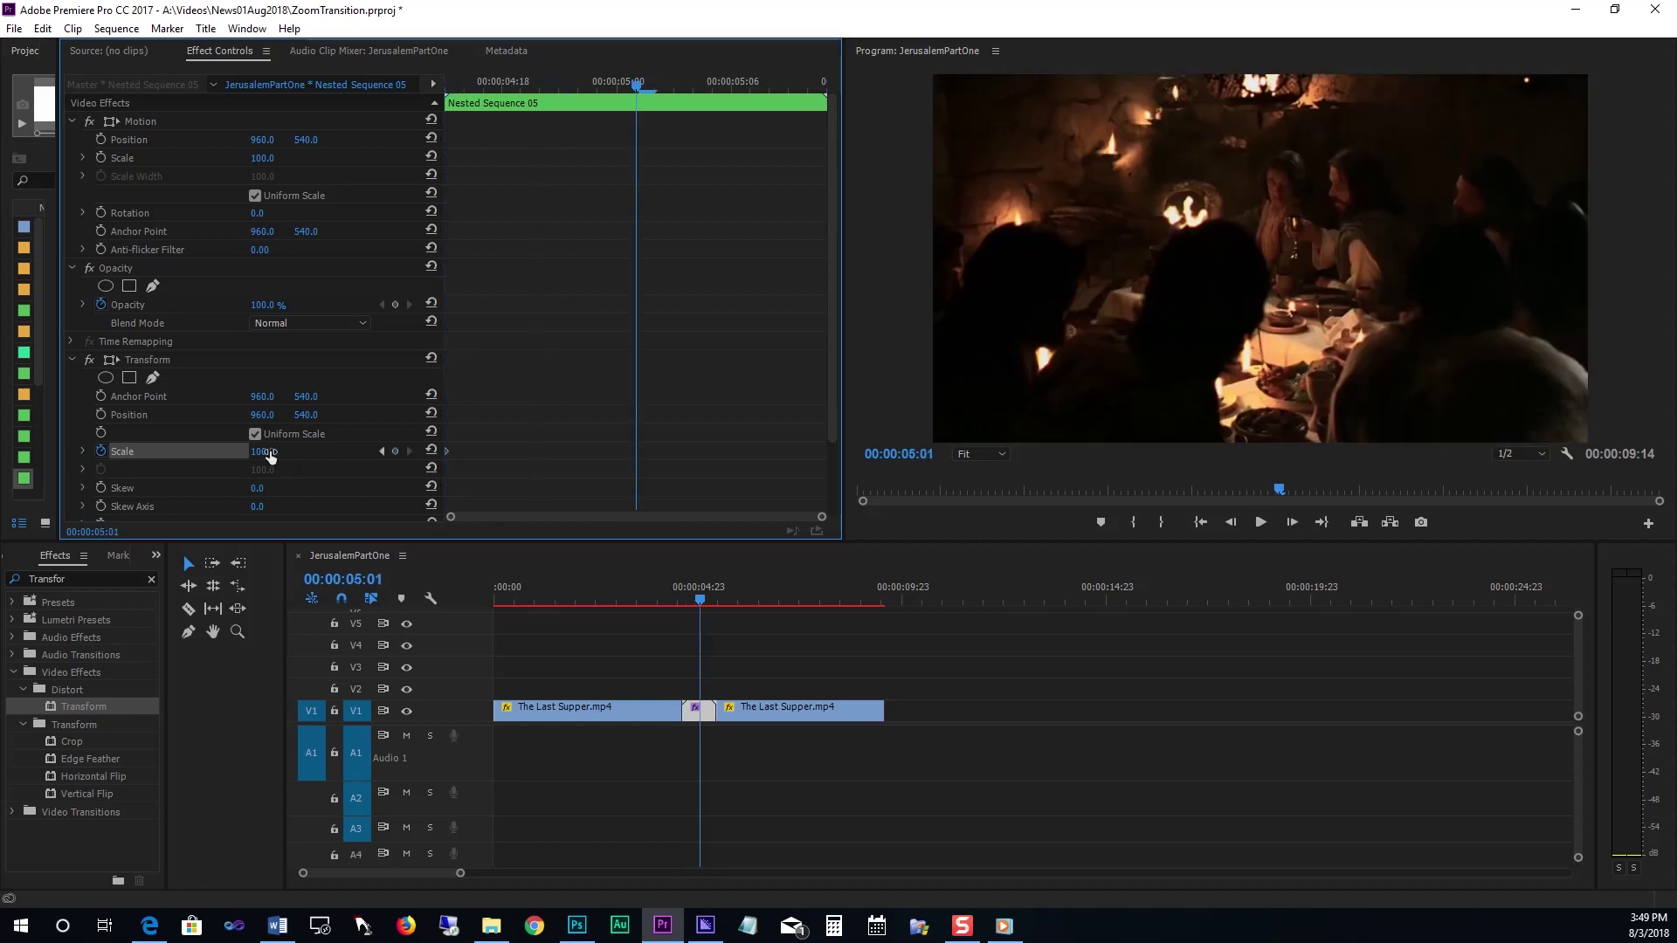
click(259, 451)
text(300)
key(Return)
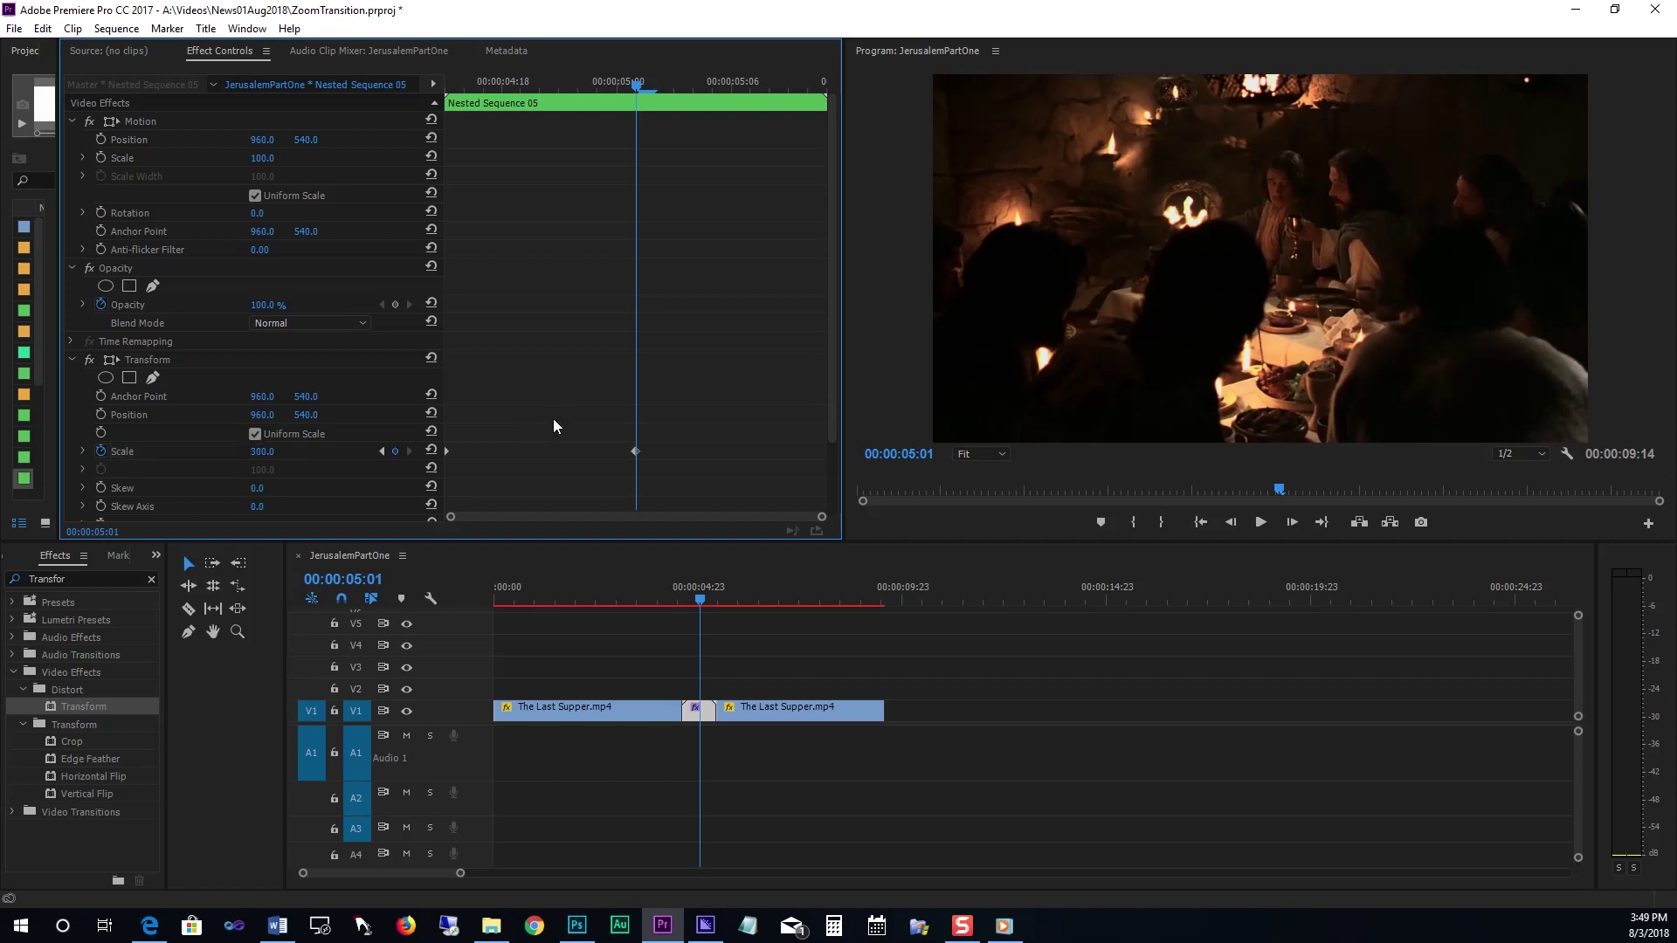
Add a Transform Scale keyframe of 100 on the nested clip's last frame, at 00:00:05:10
key(Down)
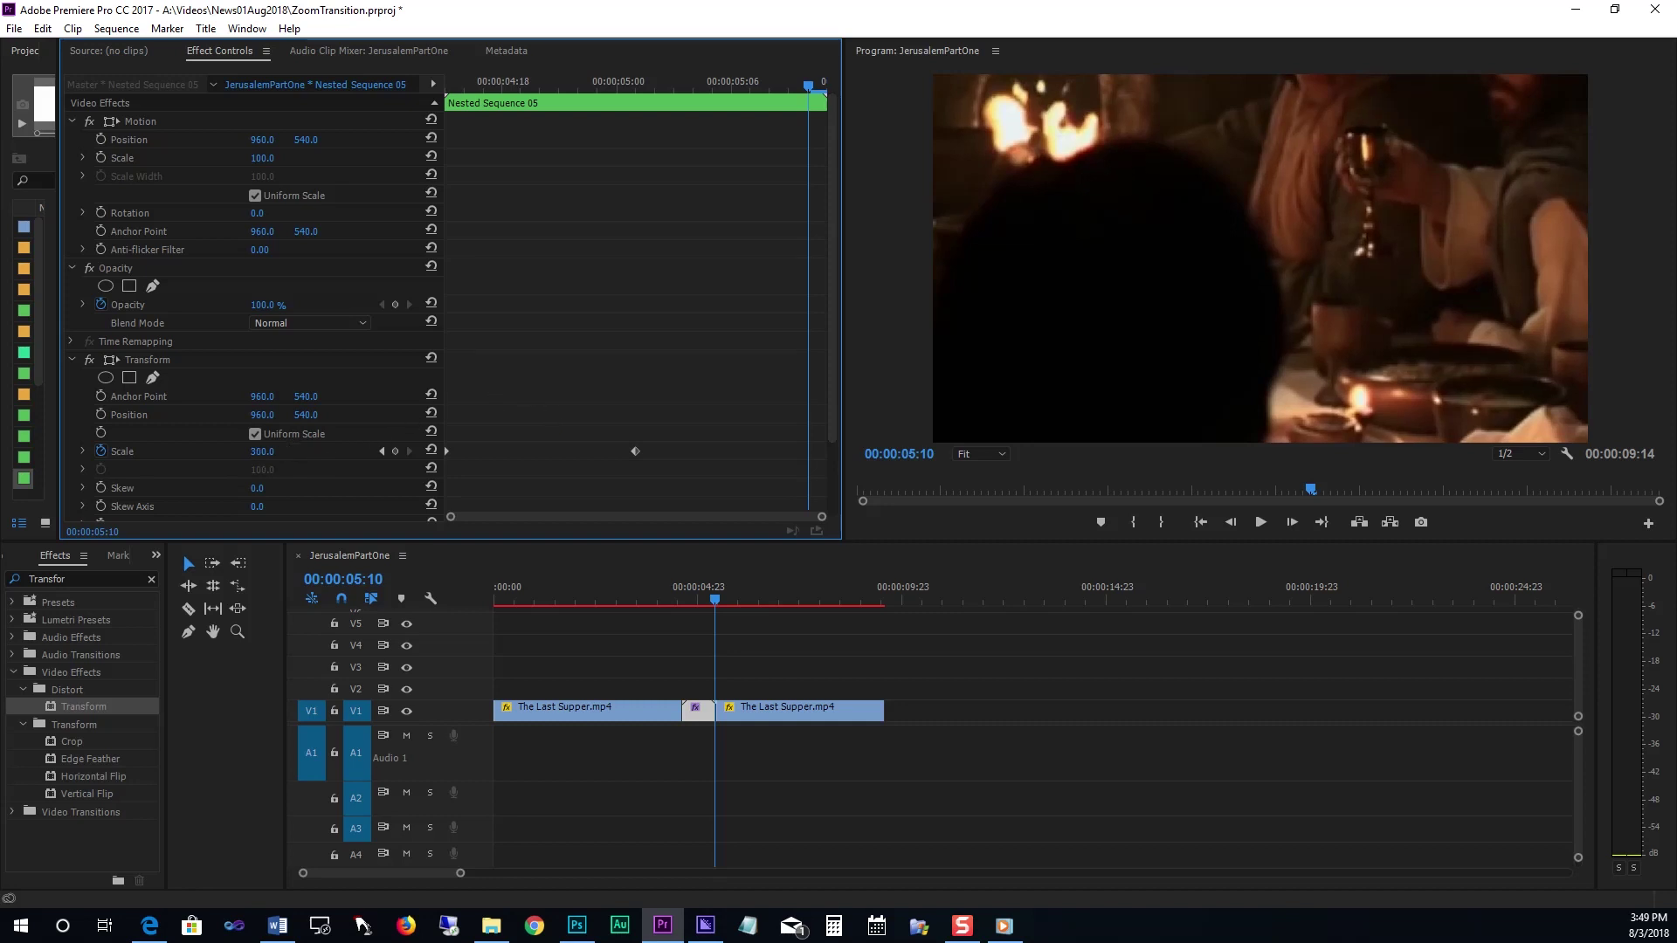
click(274, 447)
text(100)
key(Return)
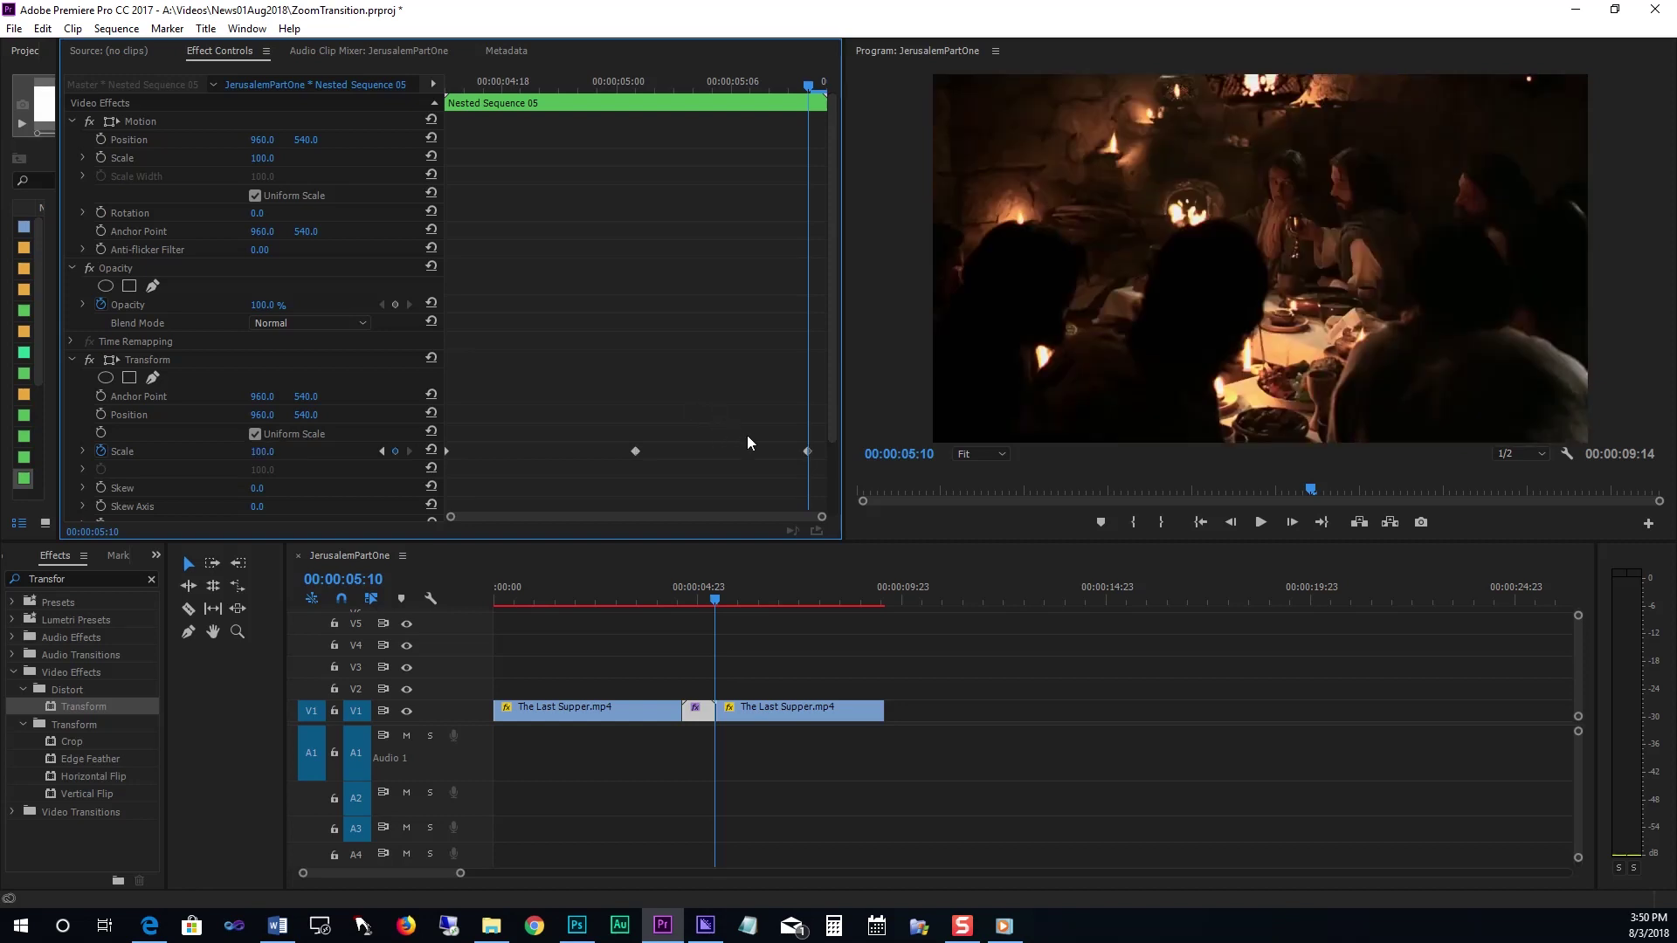
Set the Scale keyframes' interpolation to Ease Out for the first, Auto Bezier for the middle and Ease In for the last
right_click(806, 451)
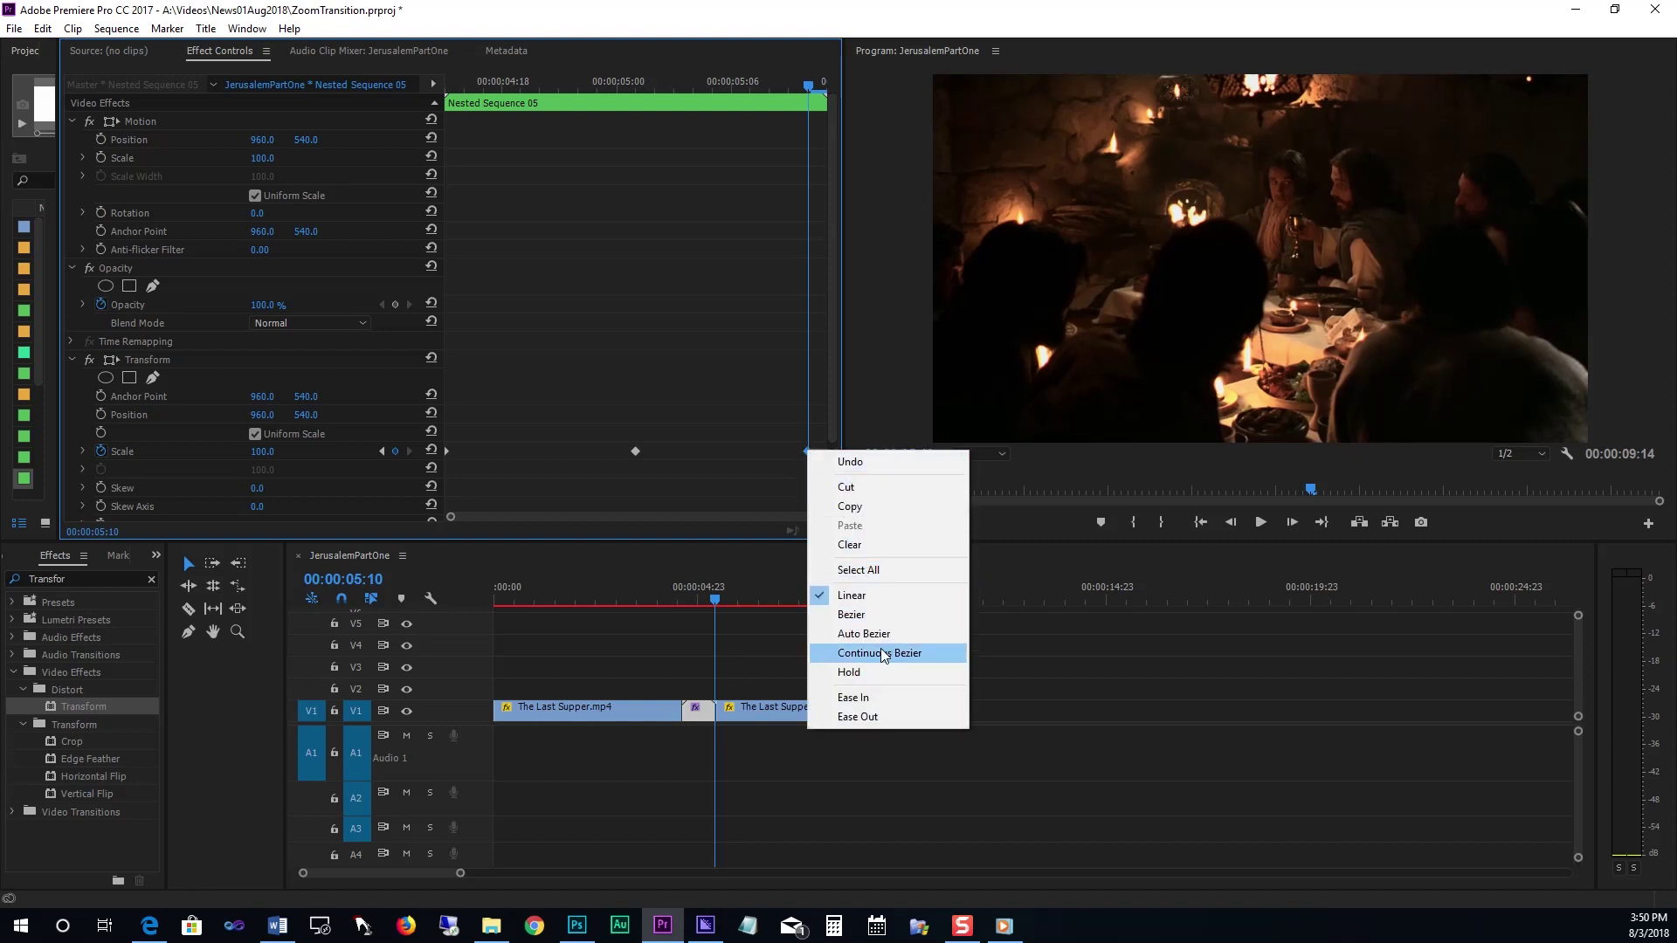
click(867, 697)
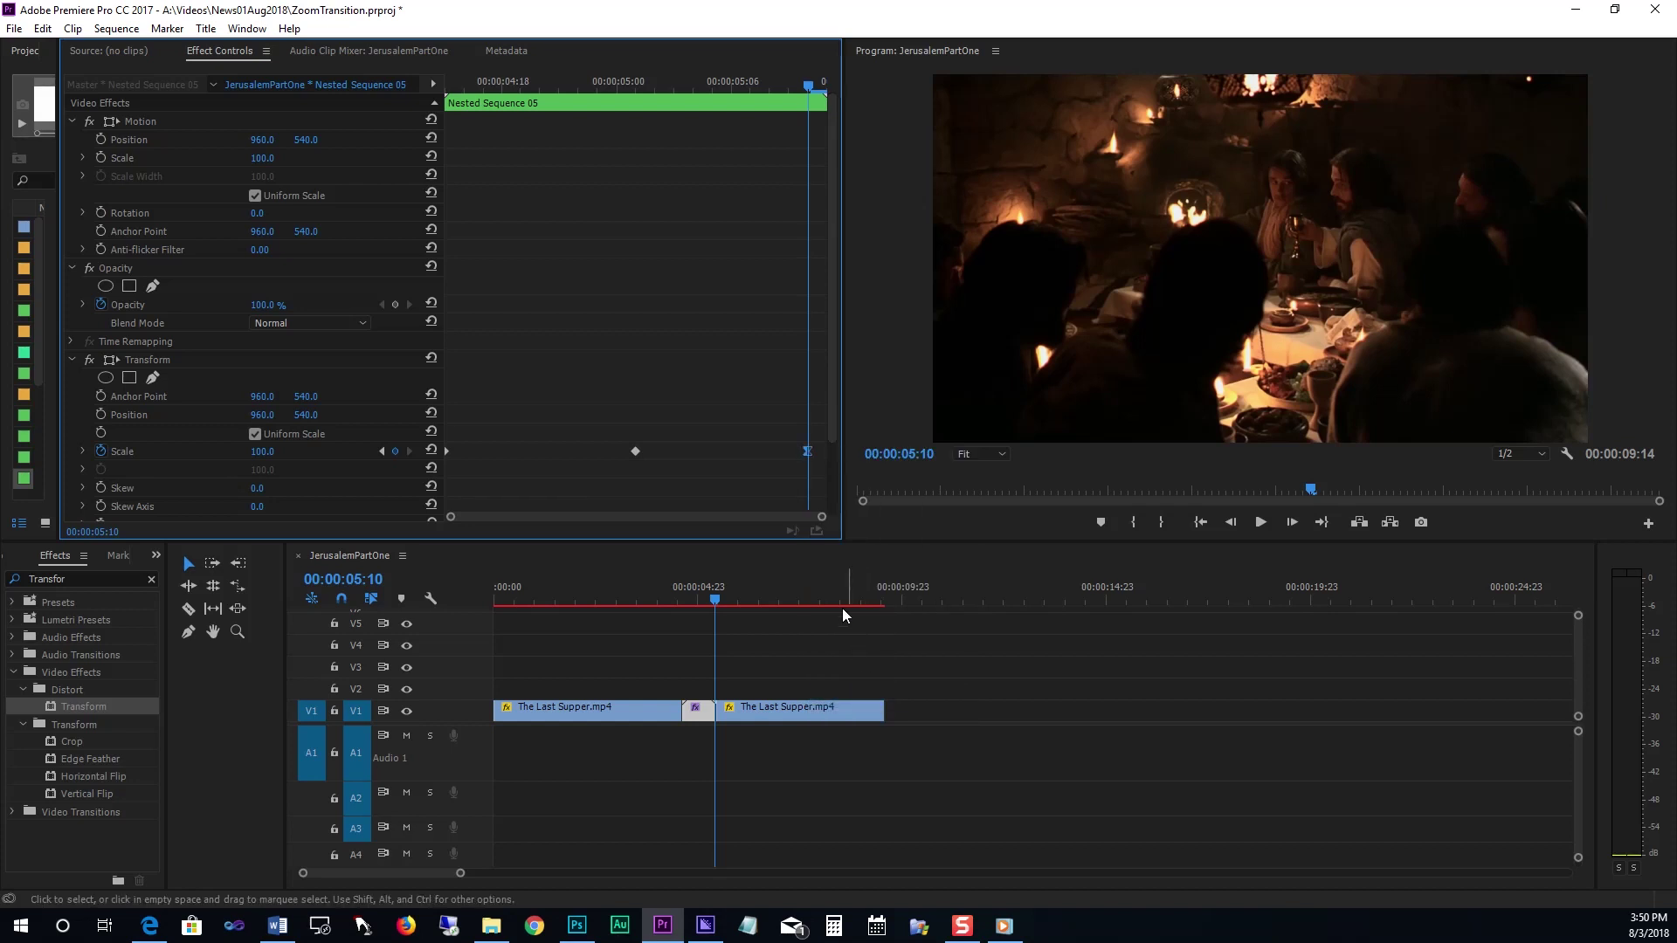
right_click(635, 451)
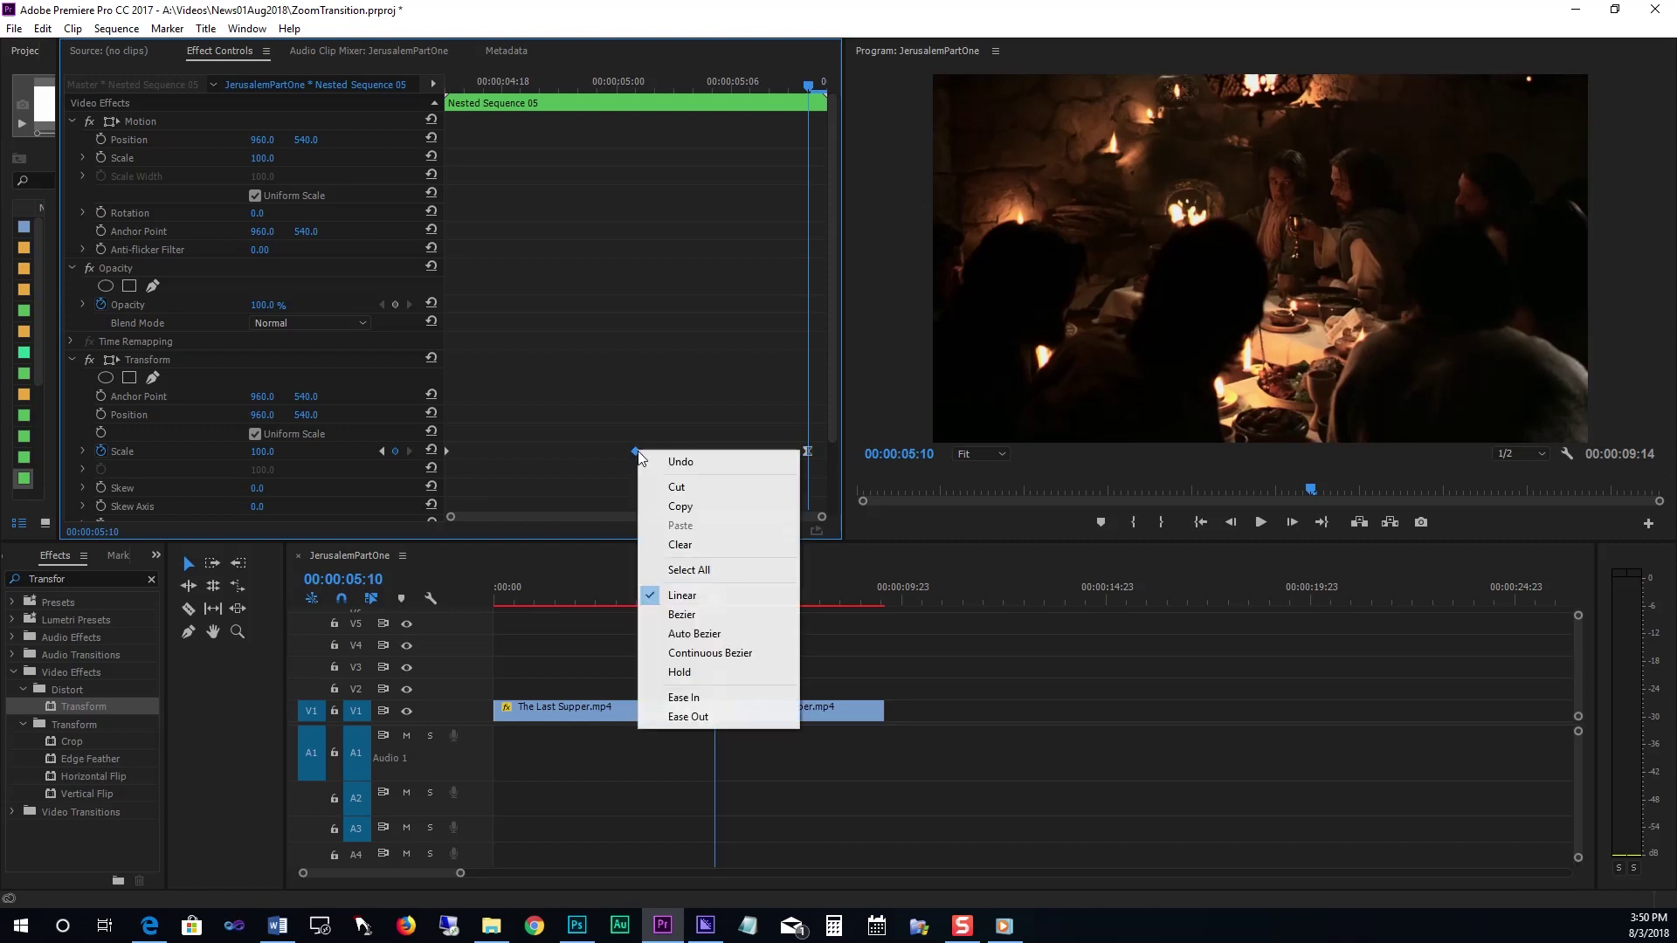
click(707, 635)
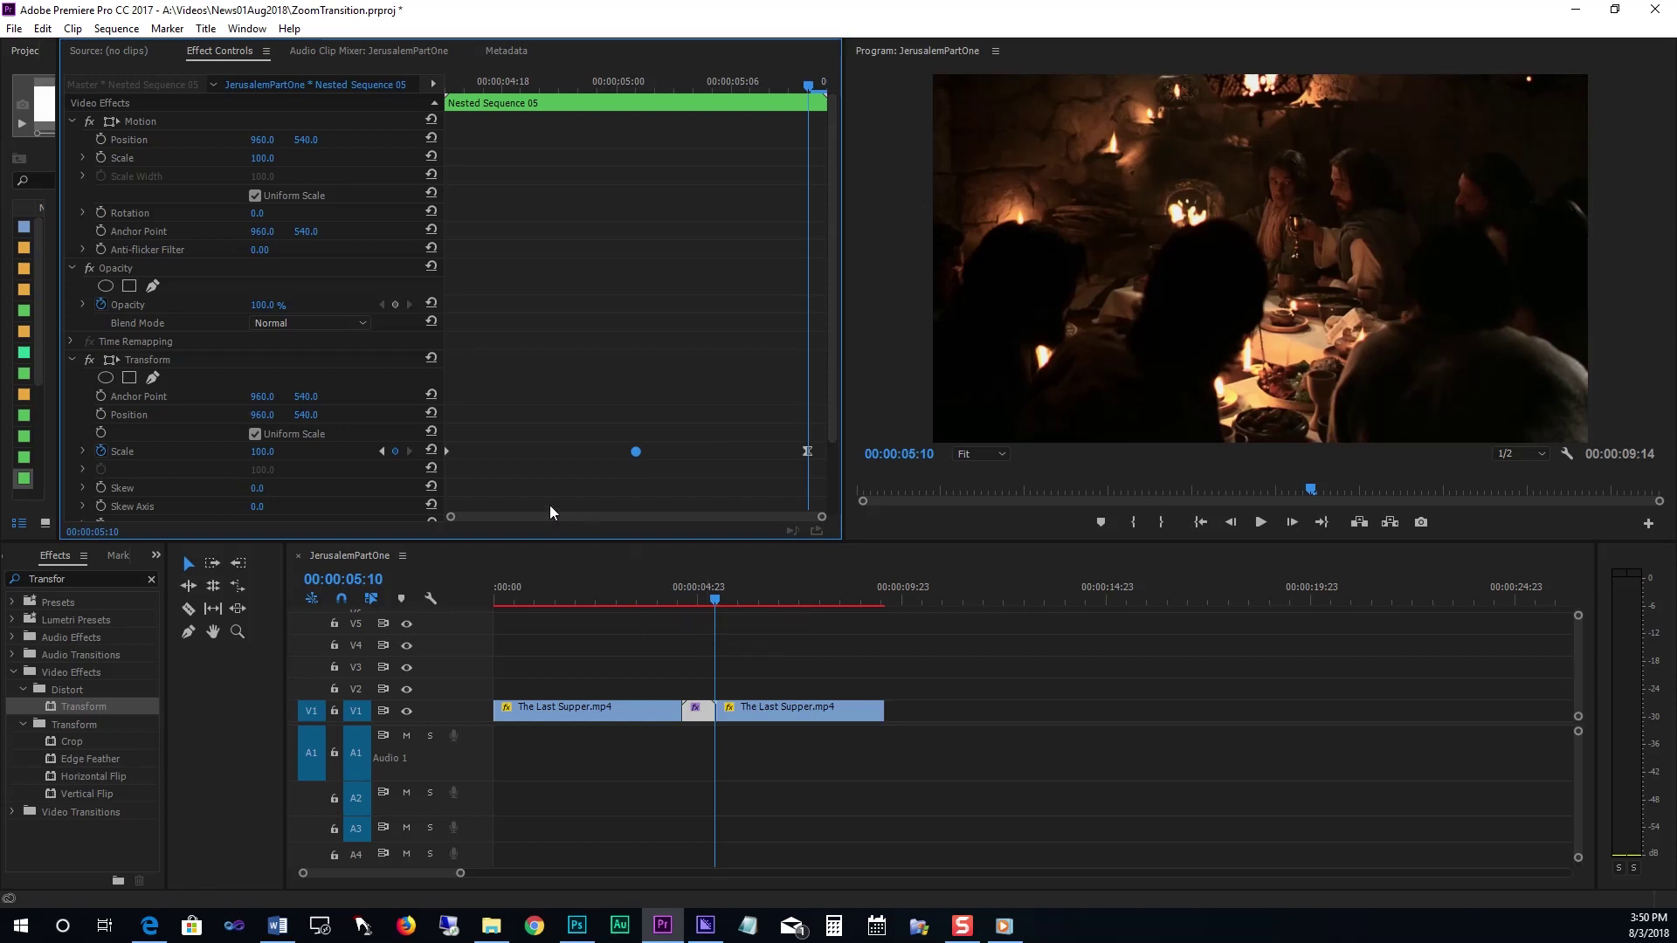
right_click(445, 453)
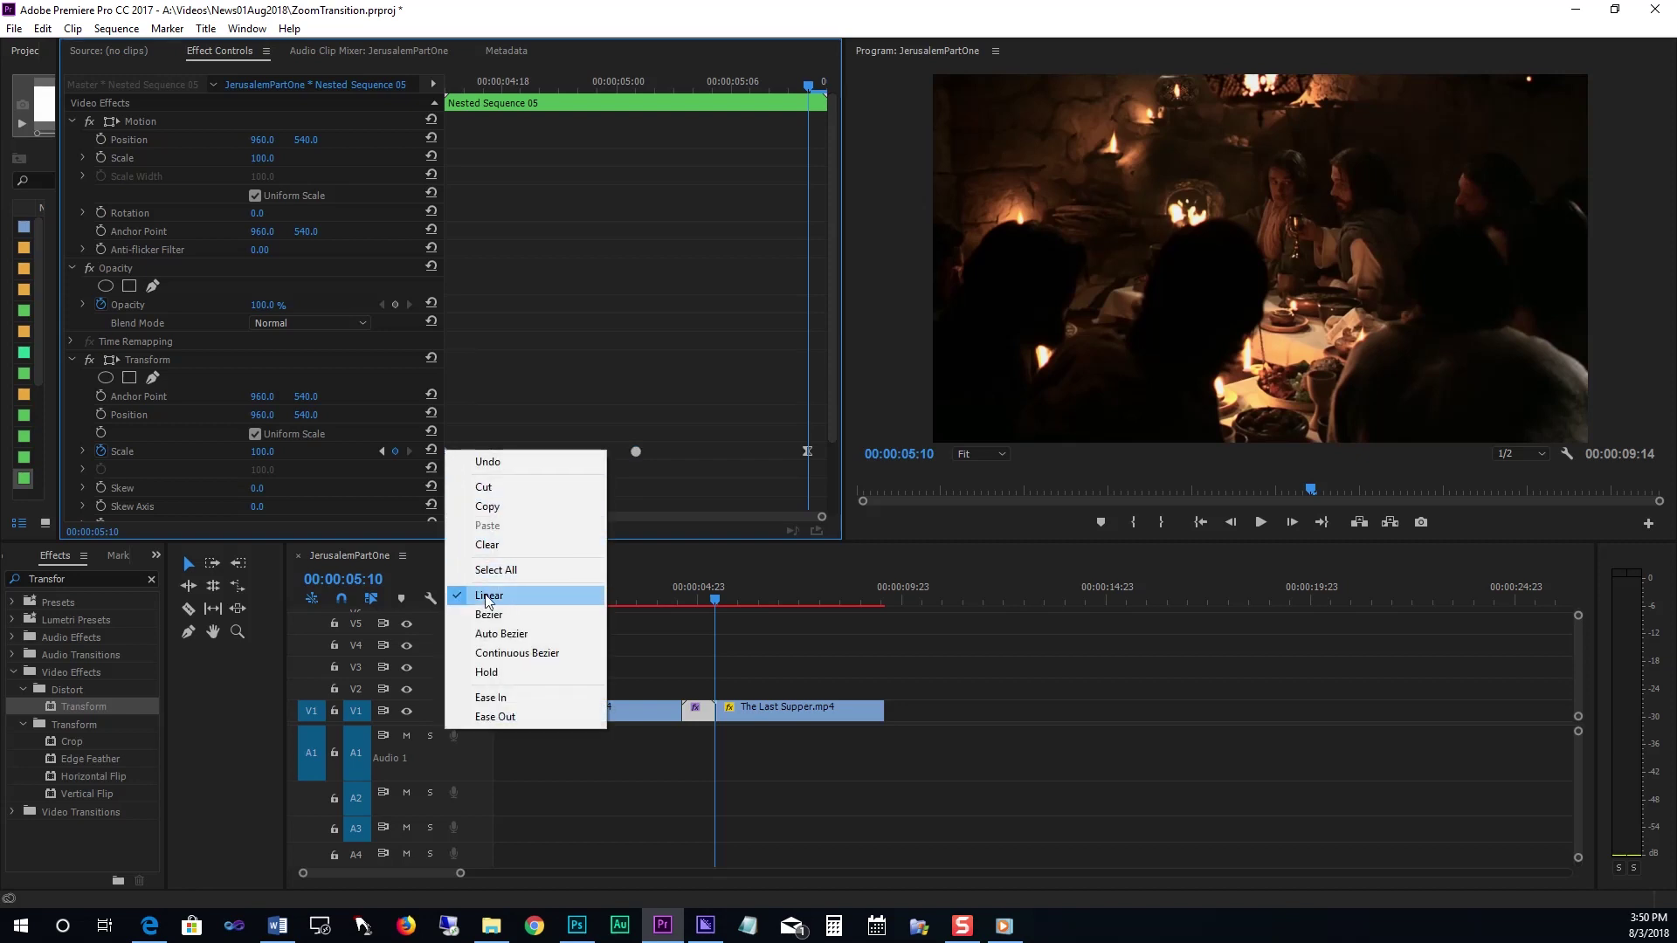
click(510, 717)
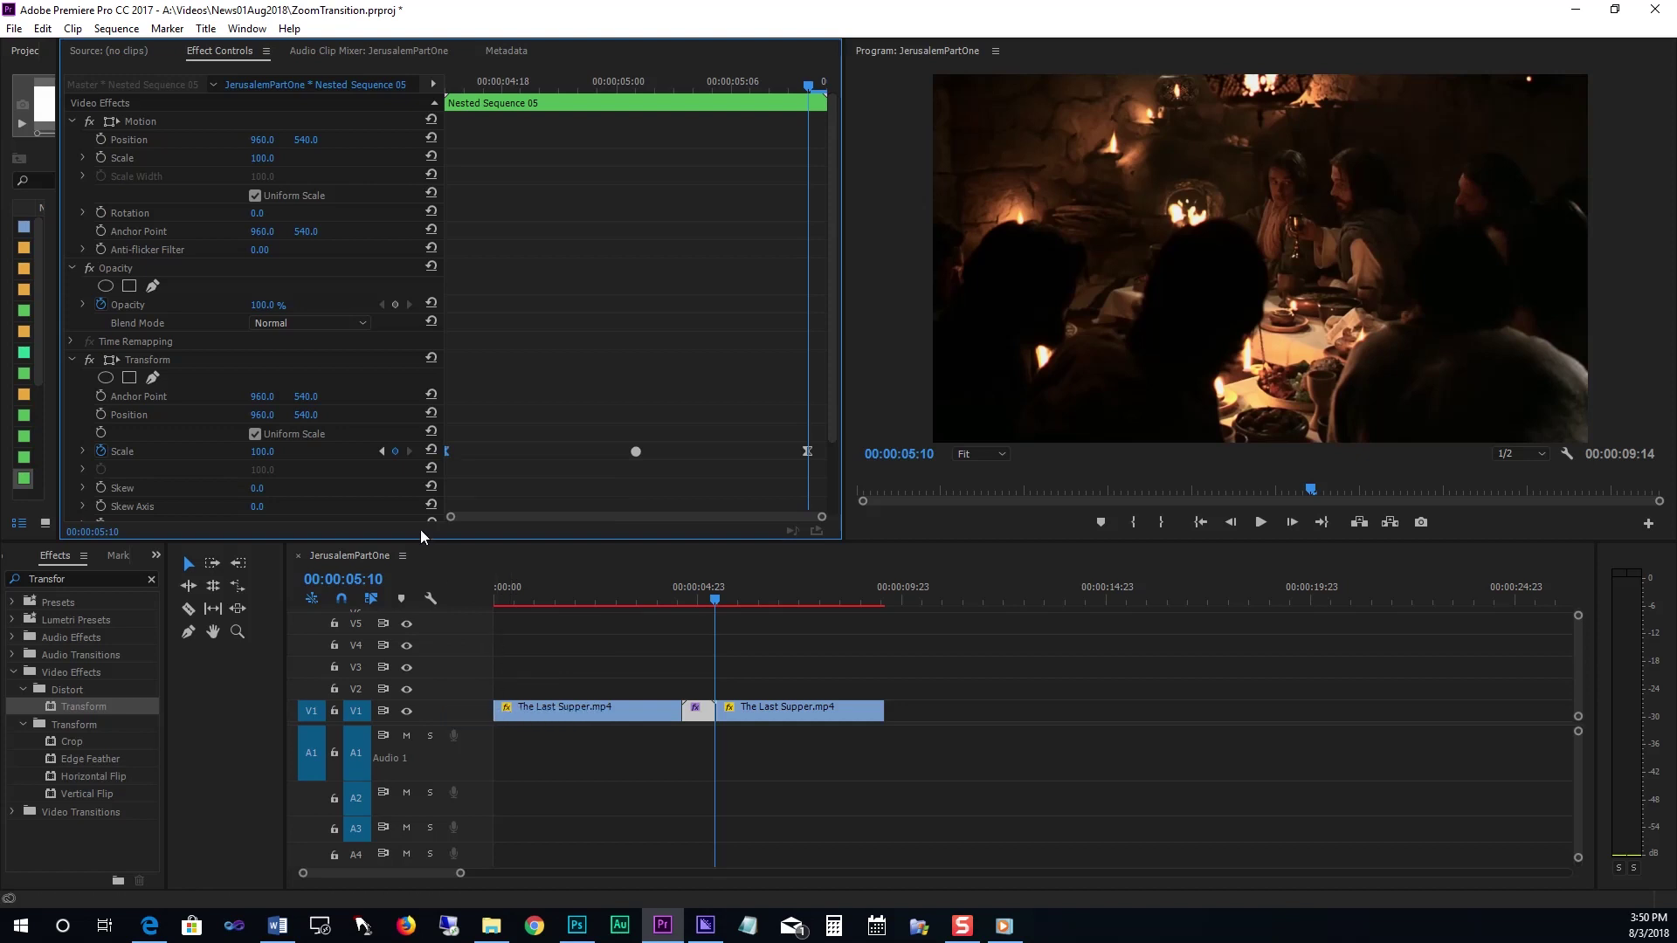
Turn off Use Composition's Shutter Angle in the Transform effect and set its Shutter Angle to 360
scroll(389, 403, down, 5)
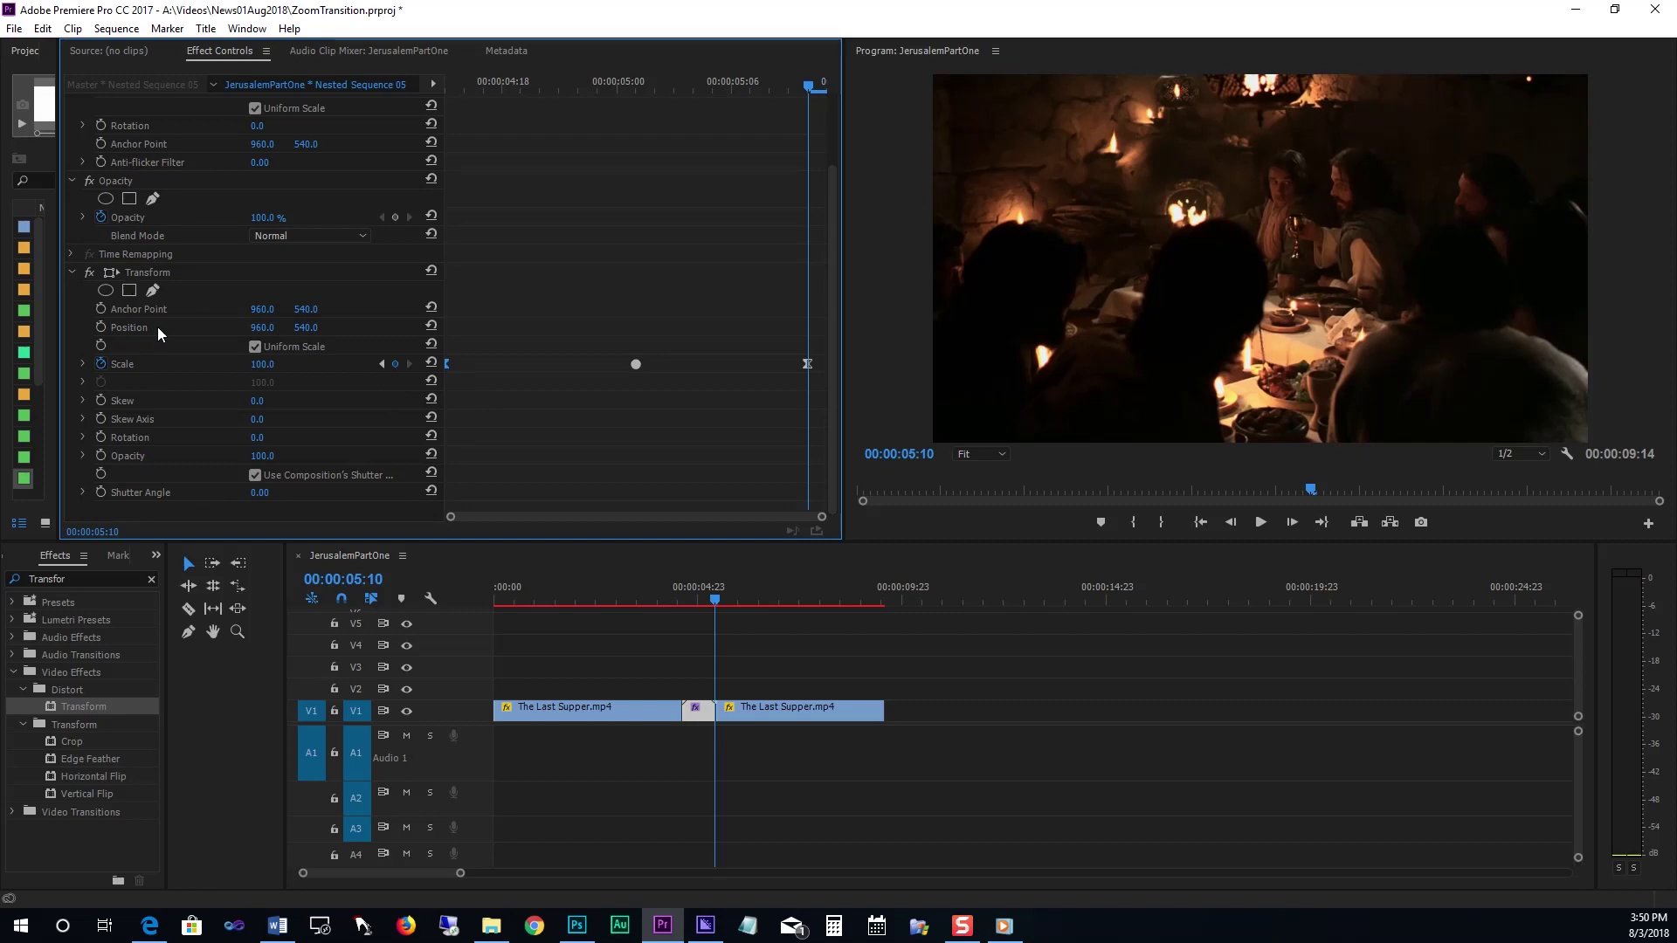
click(255, 476)
click(259, 492)
Mark an In point at 00:00:03:13 and an Out point at 00:00:07:01 around the nested clip, and render that range for preview
drag(713, 596, 652, 604)
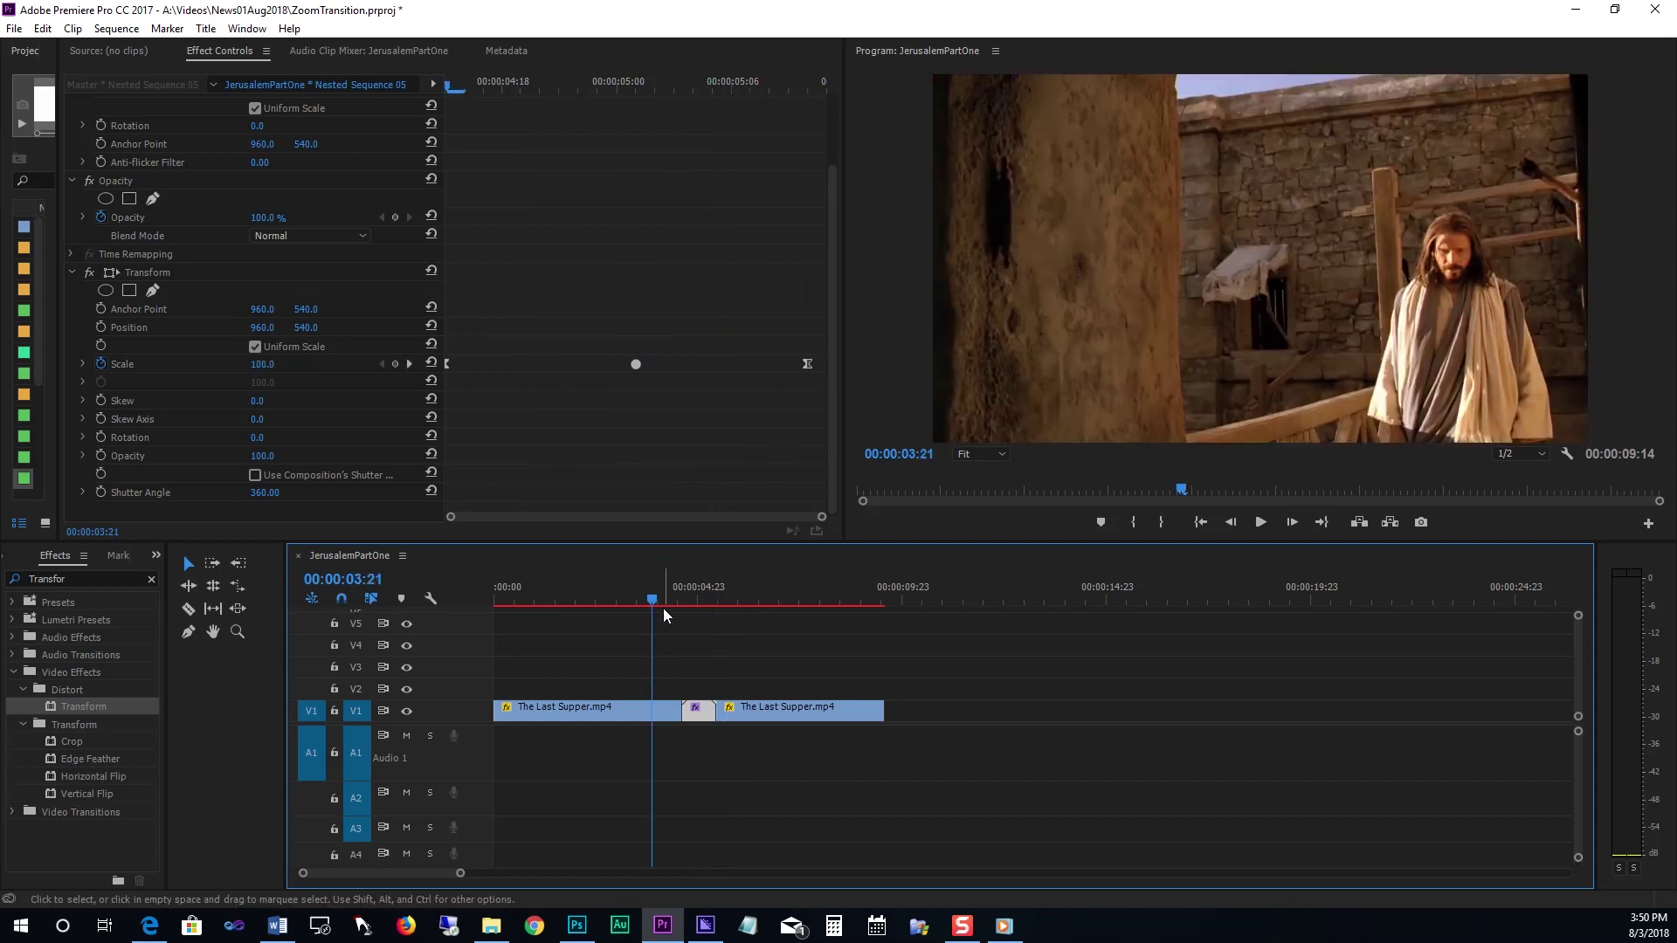
drag(653, 595, 641, 596)
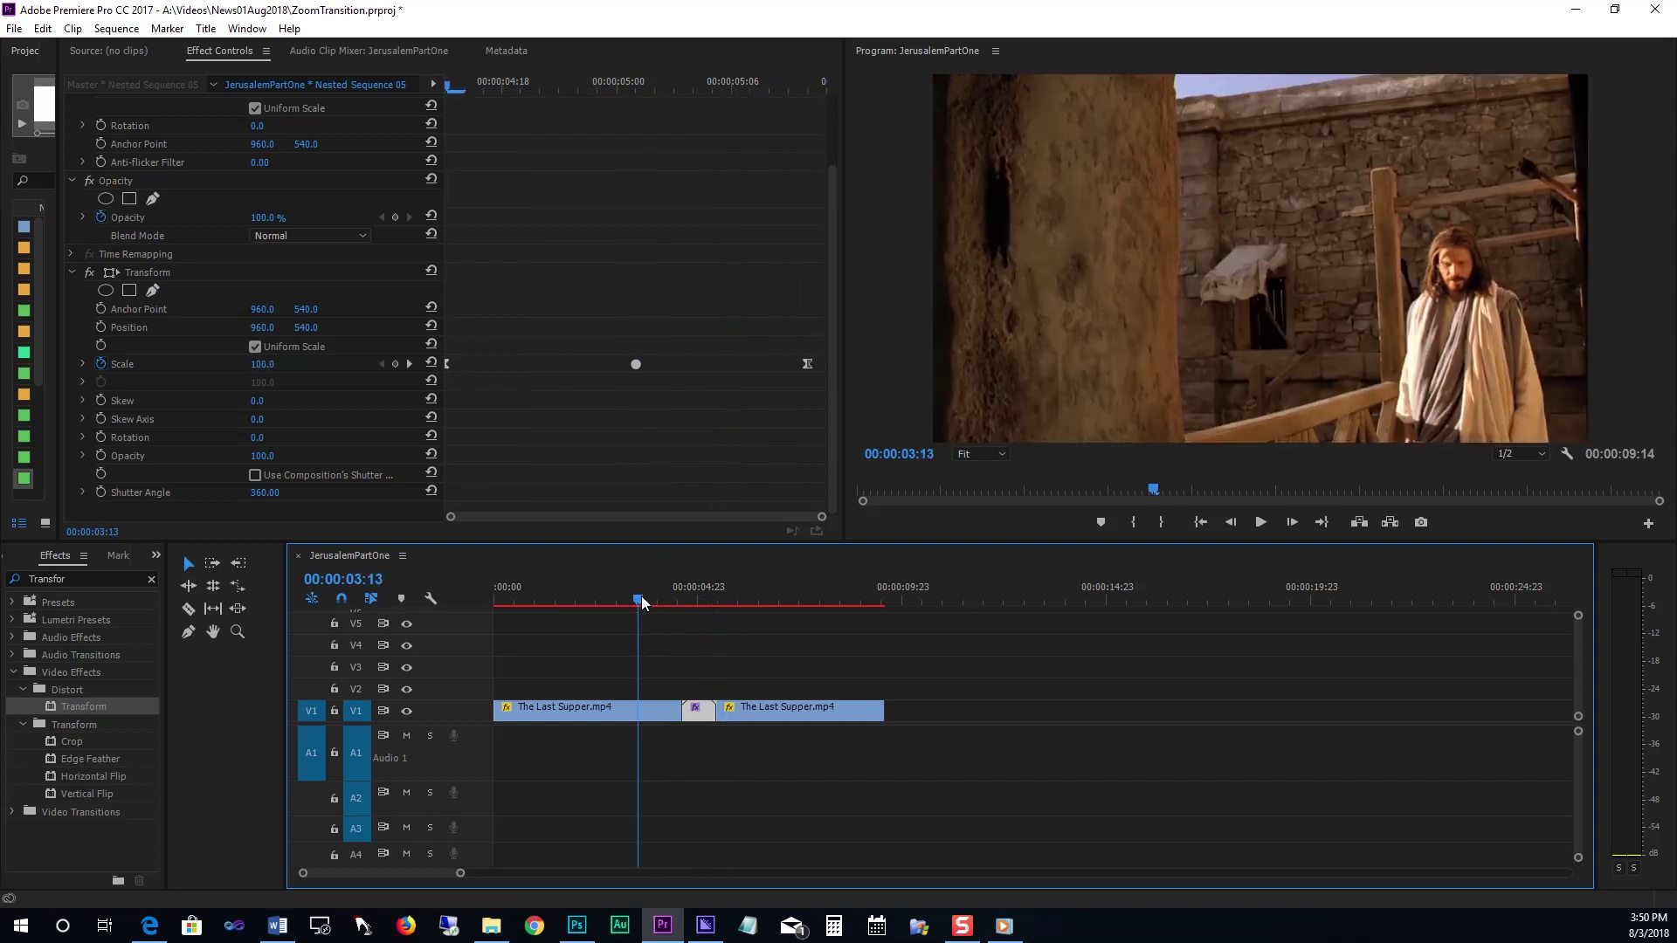
key(i)
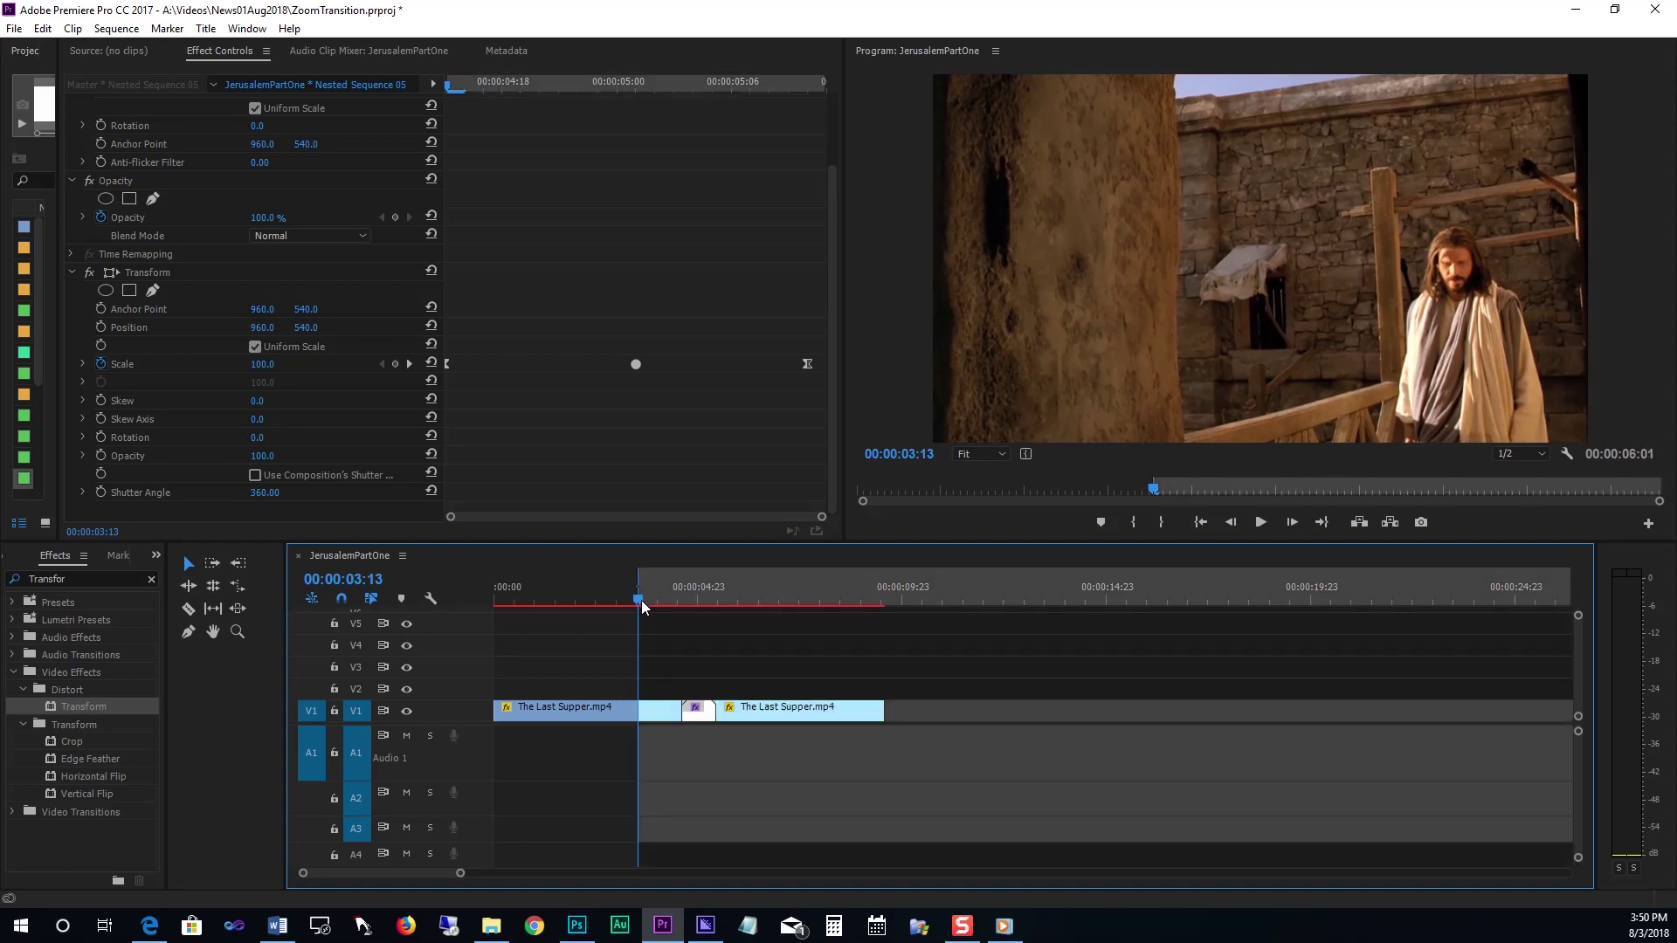
drag(645, 601, 784, 603)
key(o)
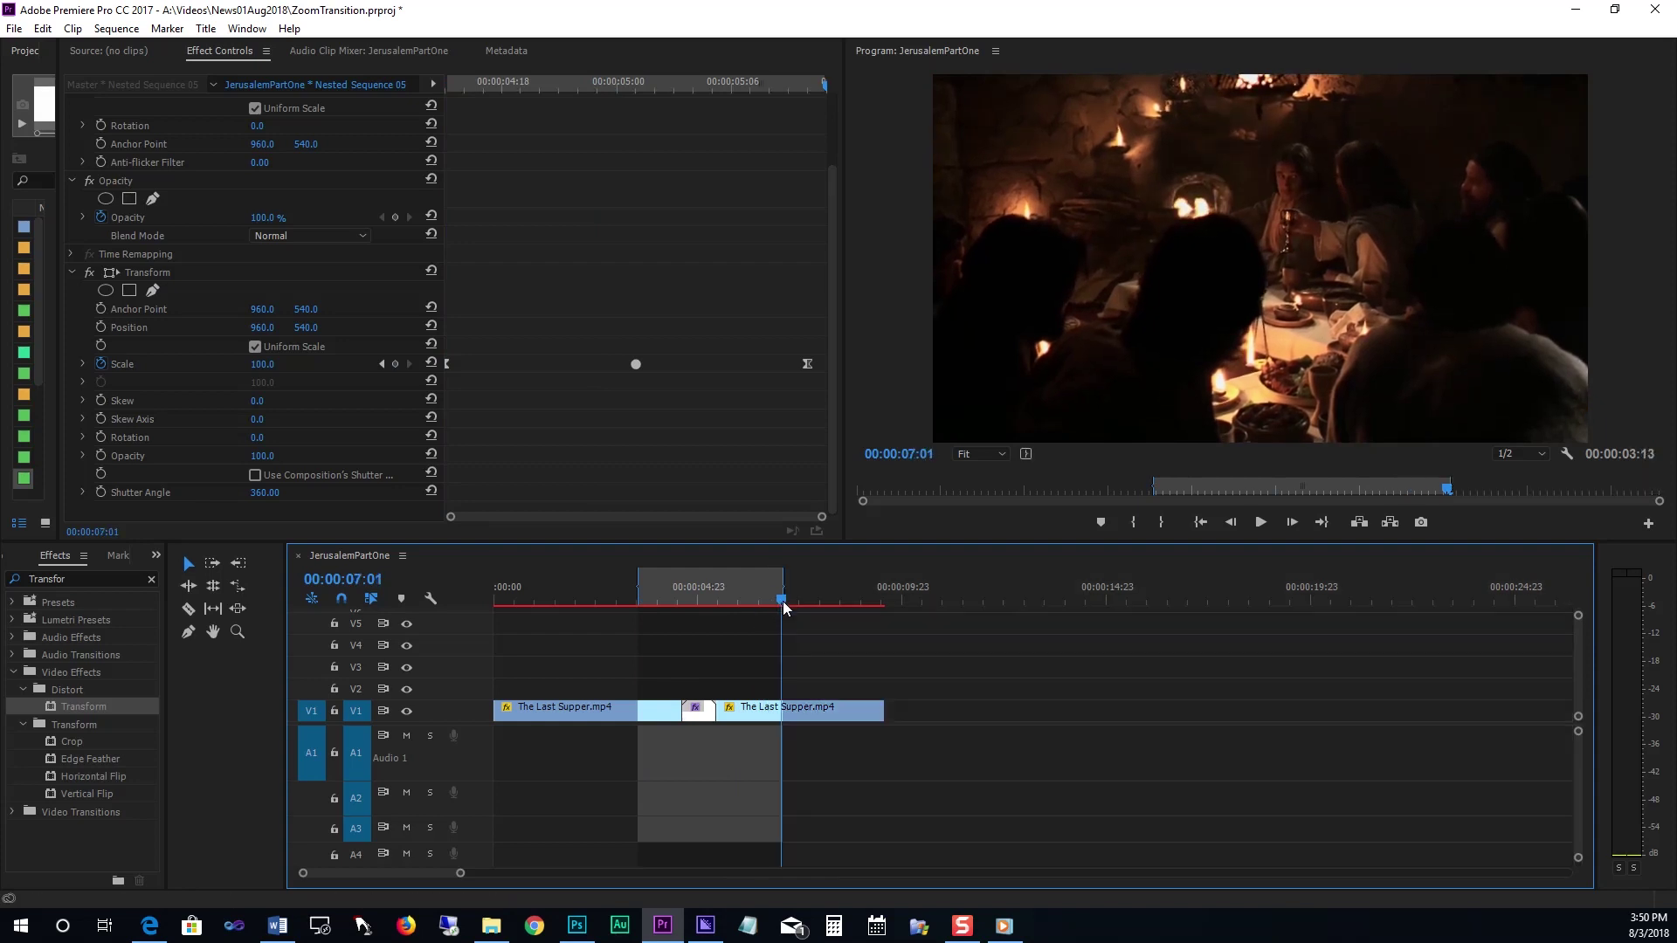
key(ctrl+m)
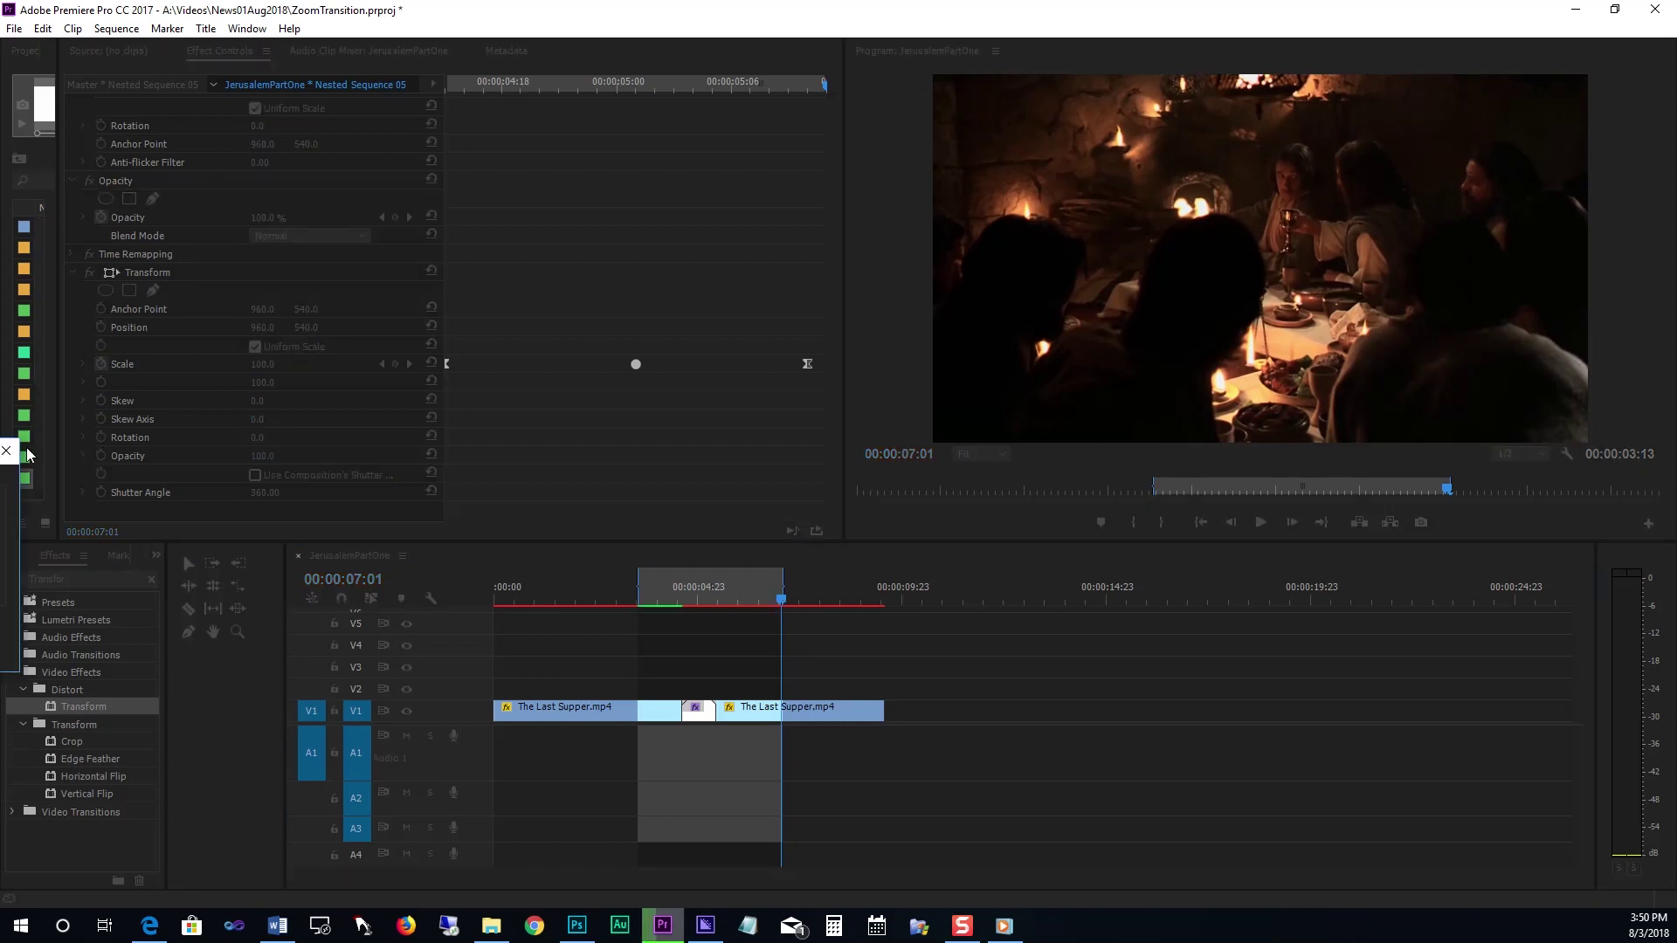
drag(28, 454, 862, 344)
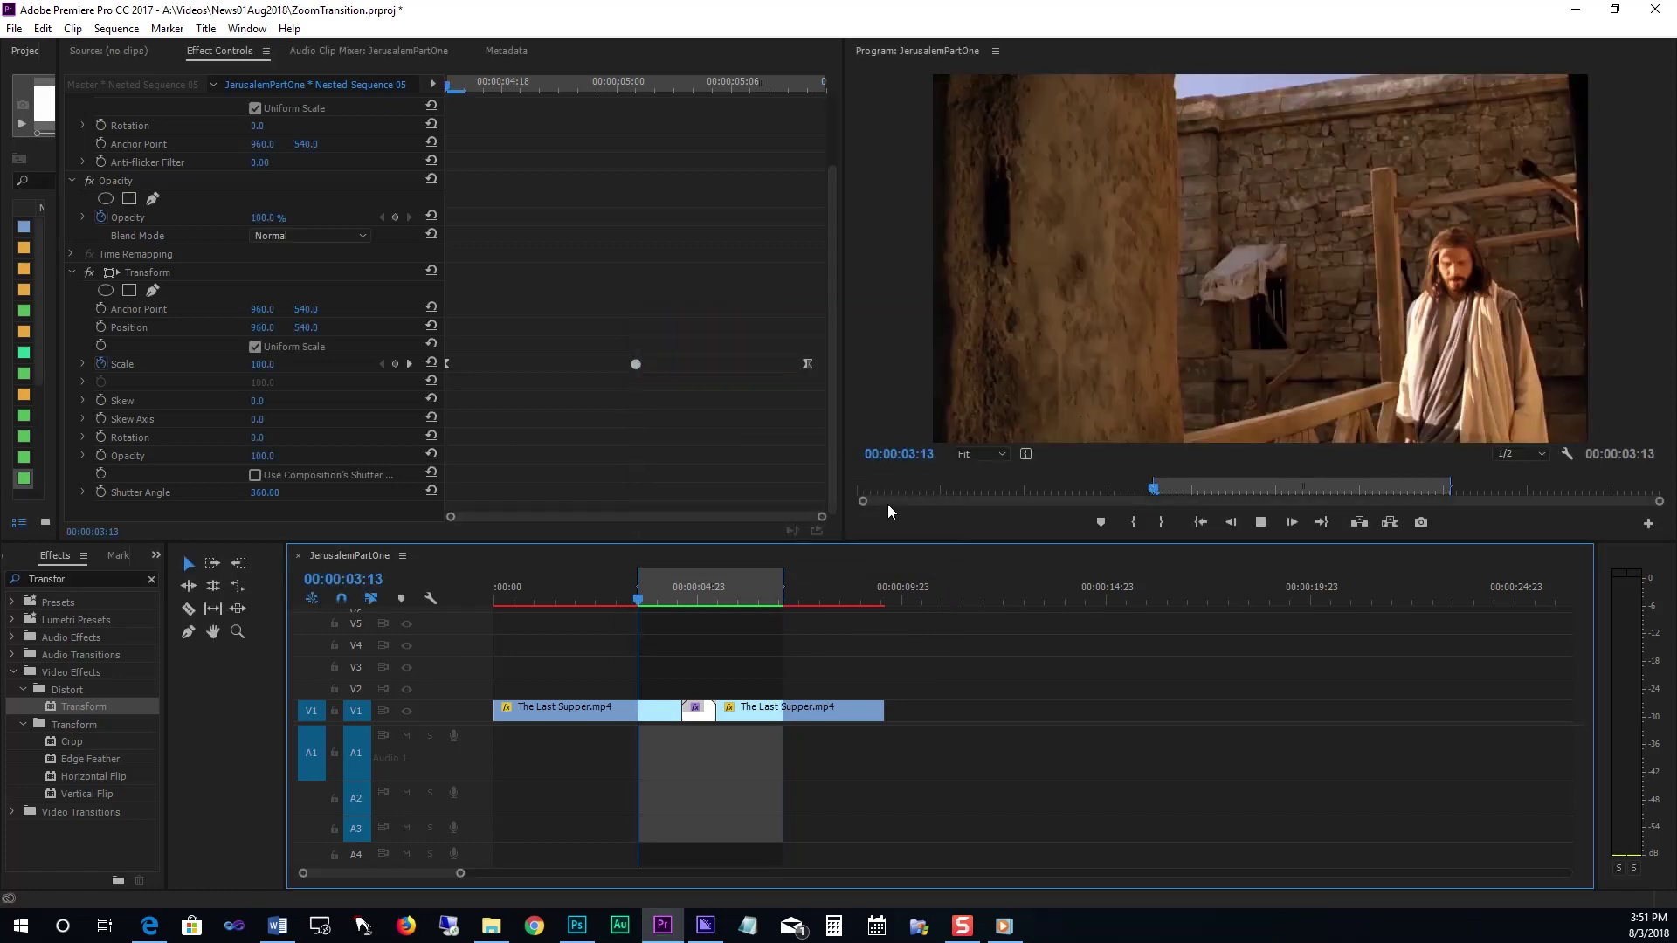